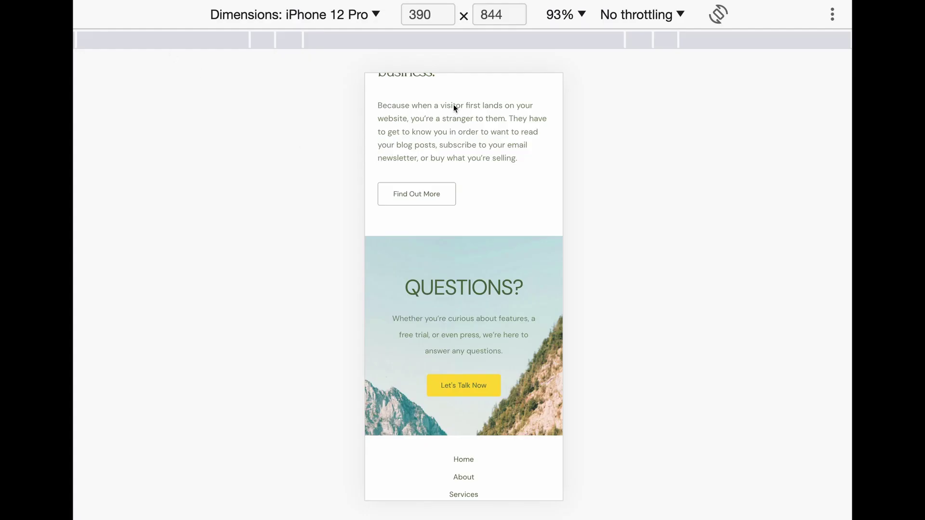
# Review the nature demo site in the iPhone 12 Pro view and go to its About page from the site navigation.
pyautogui.scroll(3, 465, 95)
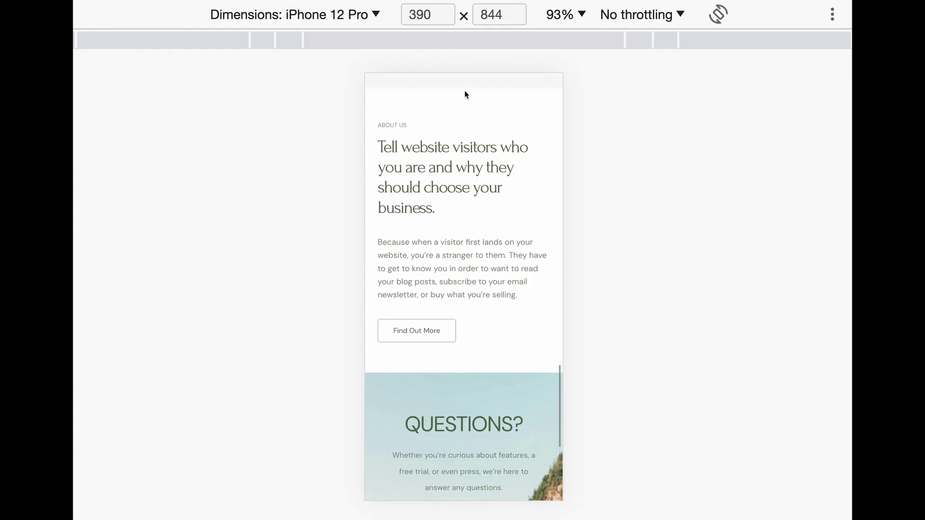
pyautogui.scroll(10, 464, 95)
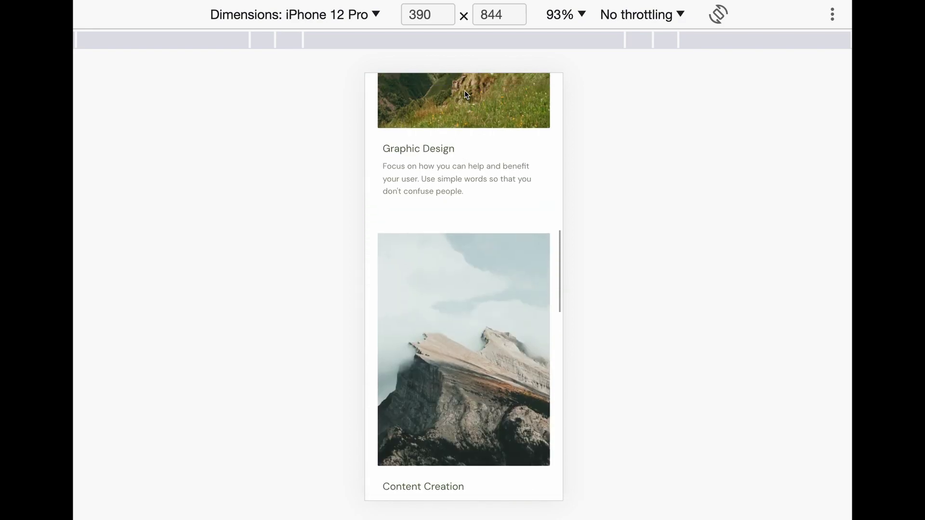
pyautogui.scroll(10, 465, 94)
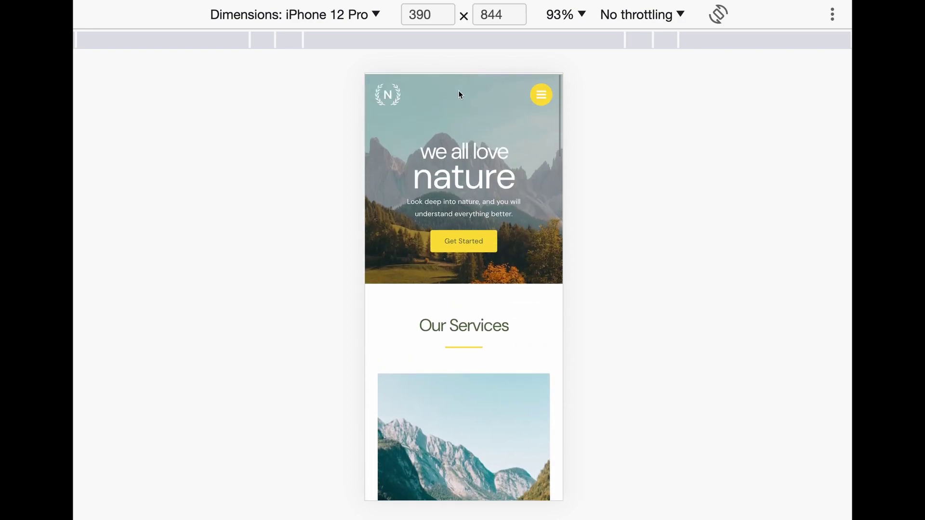
pyautogui.click(533, 98)
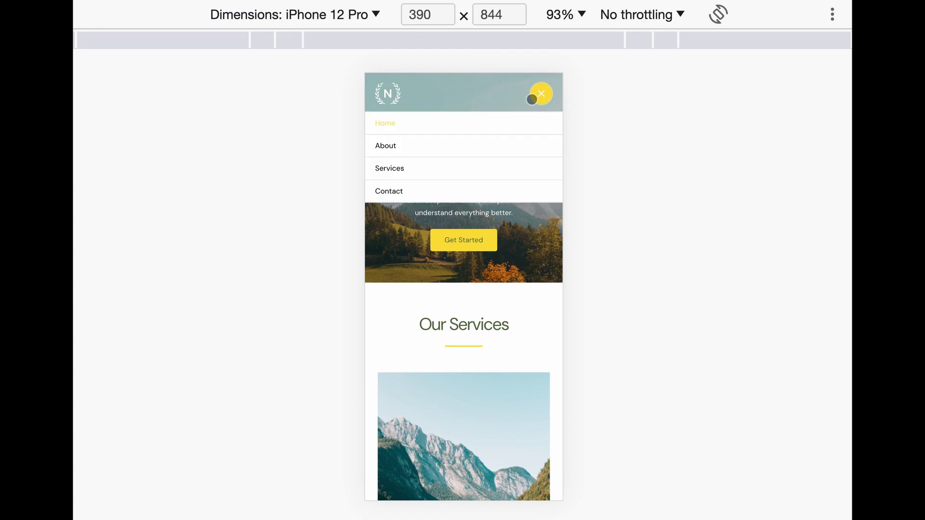
pyautogui.click(391, 148)
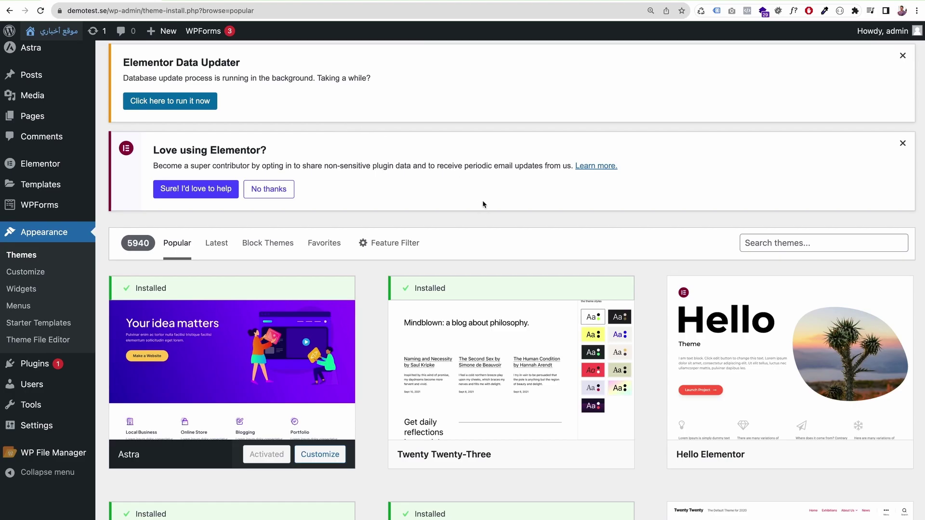
# Browse the popular WordPress themes offered for installation.
pyautogui.scroll(-3, 482, 204)
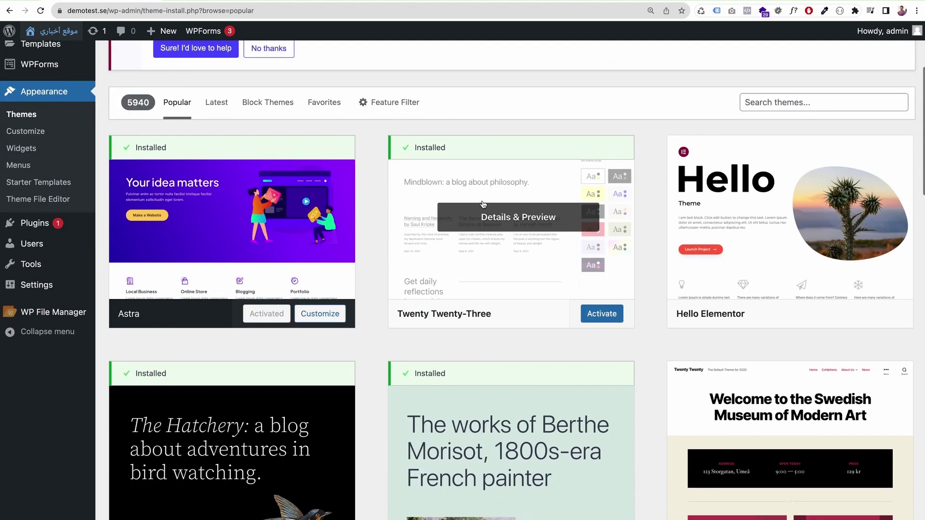
pyautogui.scroll(-3, 483, 204)
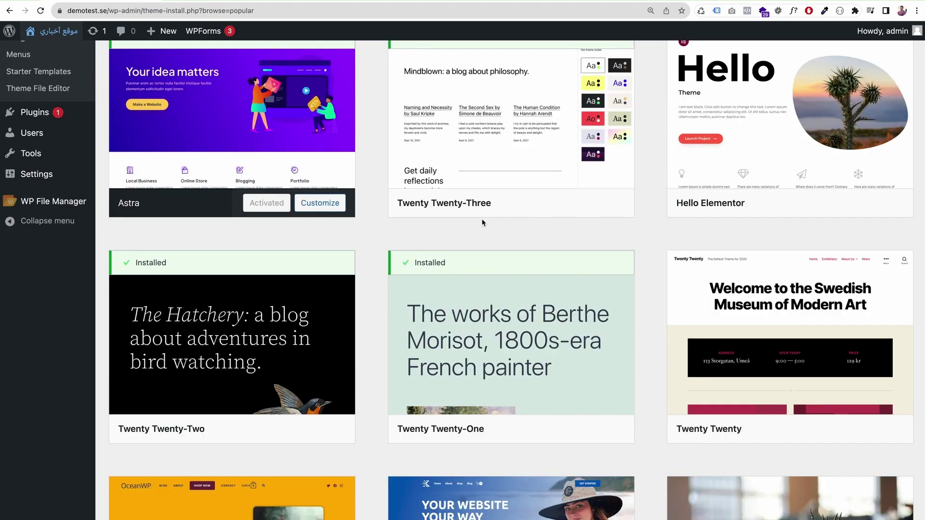
pyautogui.scroll(-1, 480, 225)
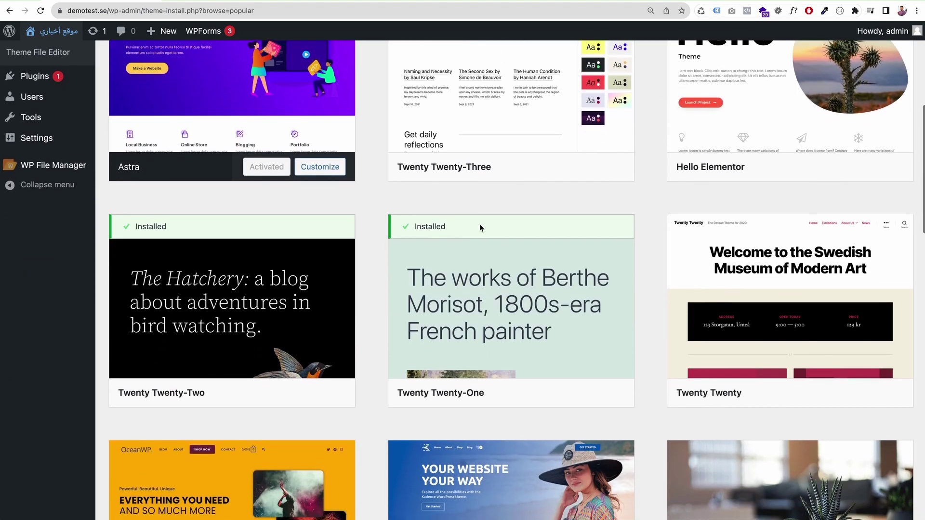
pyautogui.scroll(-2, 479, 224)
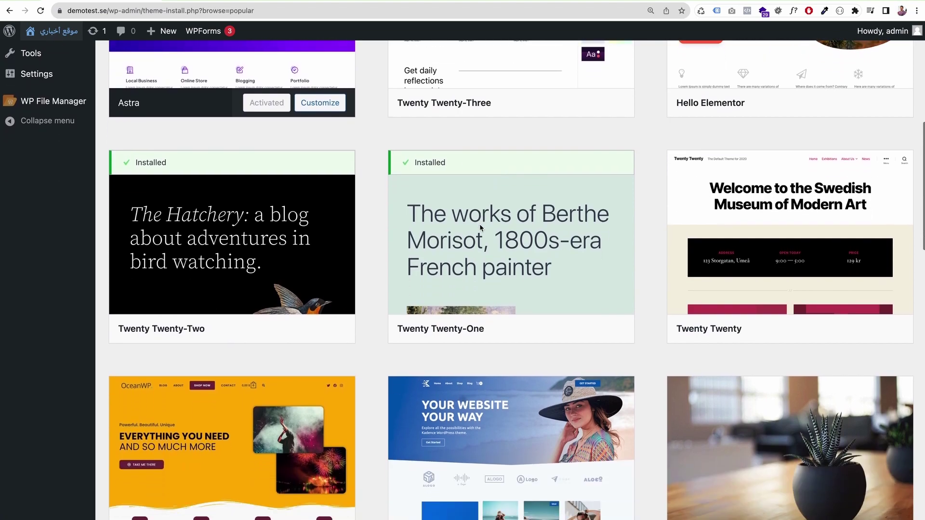
pyautogui.scroll(8, 418, 224)
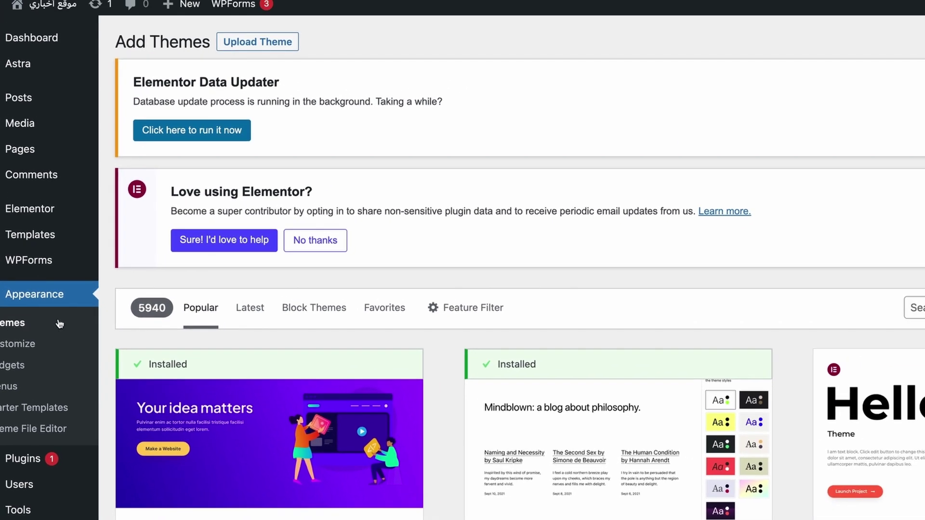
# Show the site's installed themes and look through them.
pyautogui.click(59, 324)
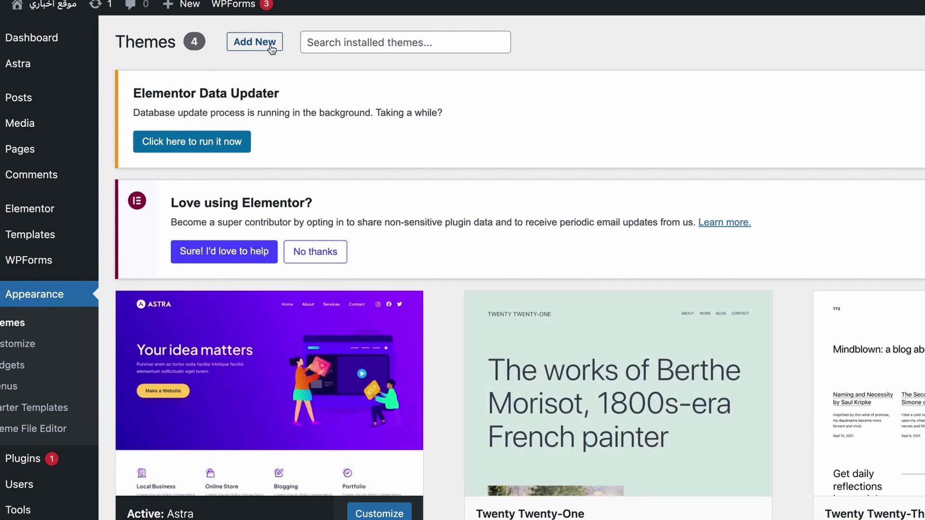
pyautogui.scroll(-3, 313, 193)
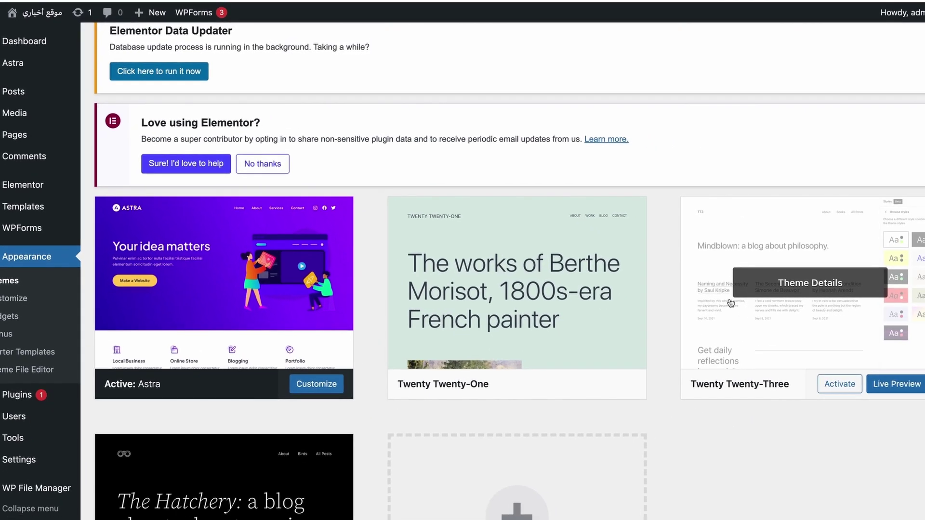
pyautogui.scroll(-4, 732, 303)
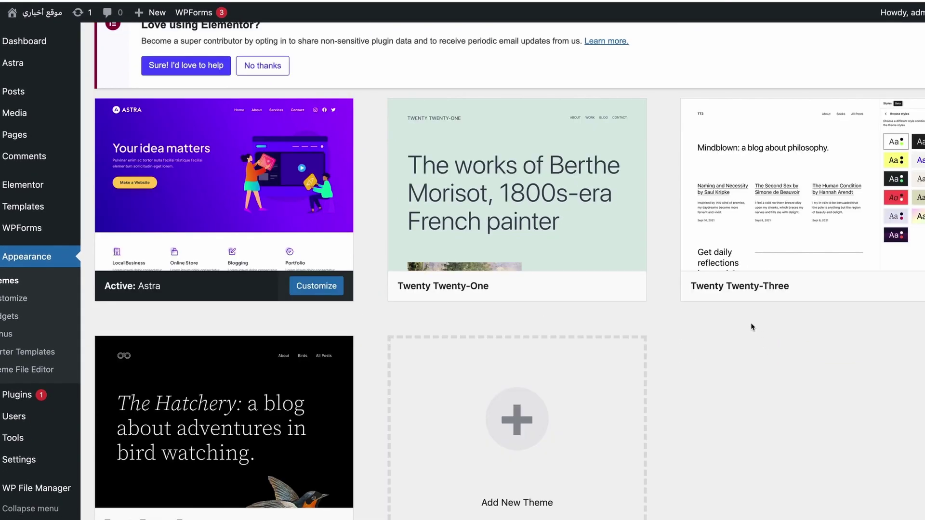
pyautogui.moveTo(232, 204)
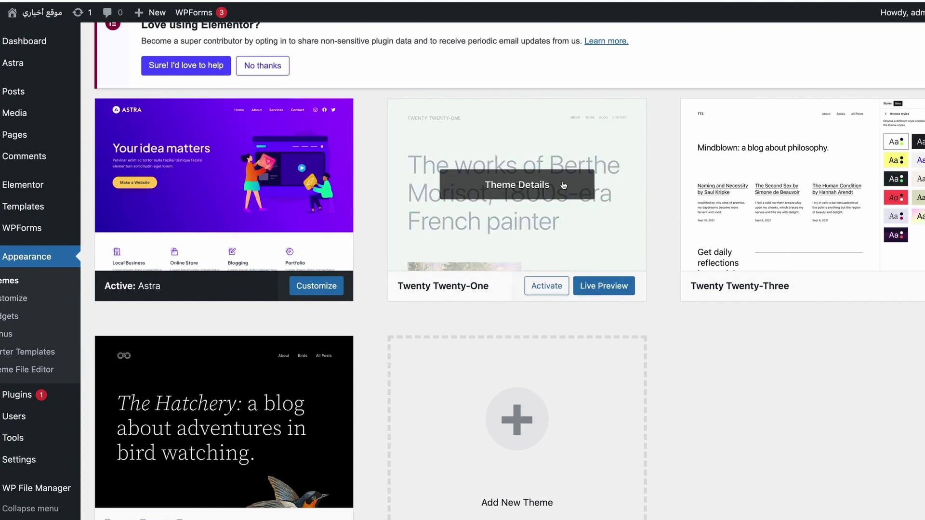
pyautogui.moveTo(214, 419)
pyautogui.scroll(2, 770, 405)
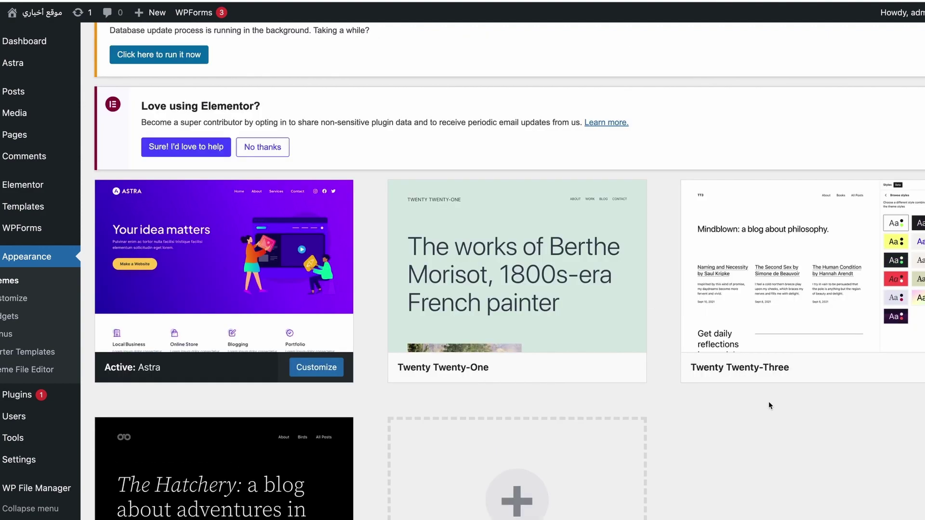
# Delete the installed Twenty Twenty-Three theme from its details view and confirm the deletion.
pyautogui.moveTo(779, 316)
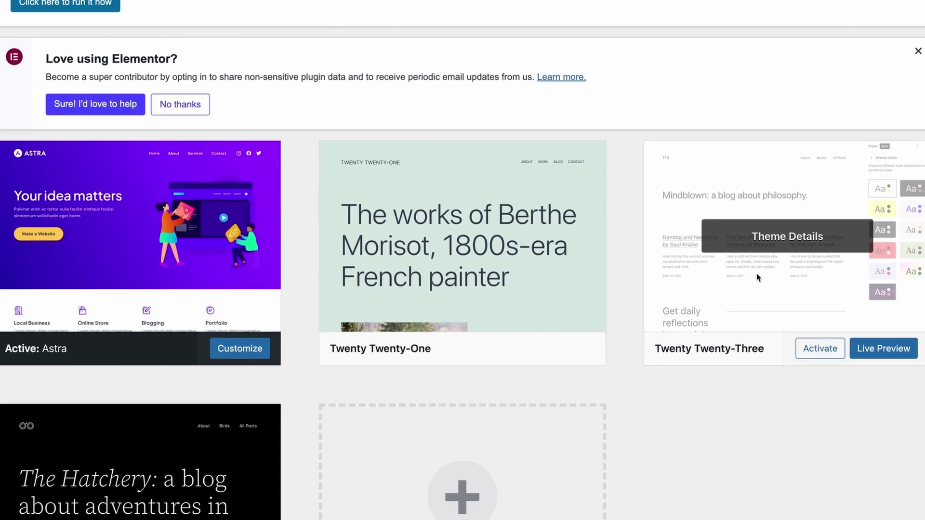
pyautogui.click(757, 277)
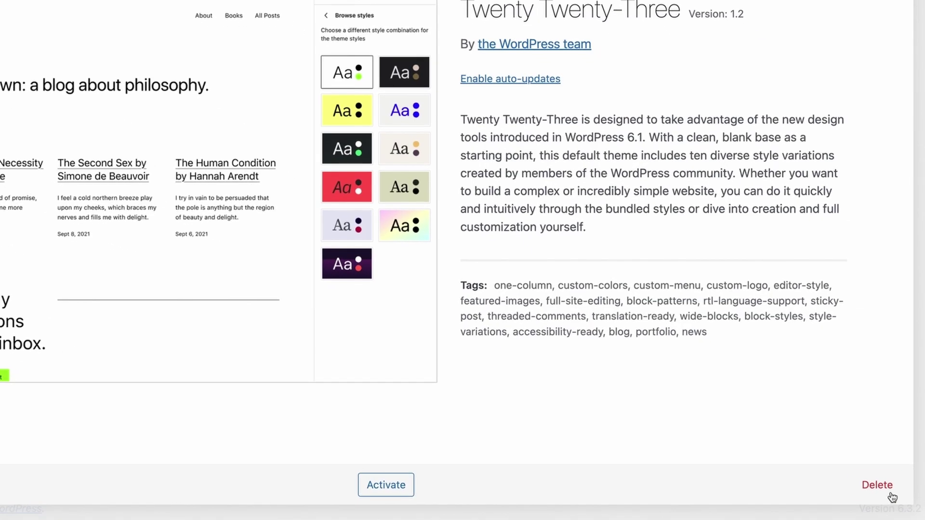
pyautogui.click(886, 487)
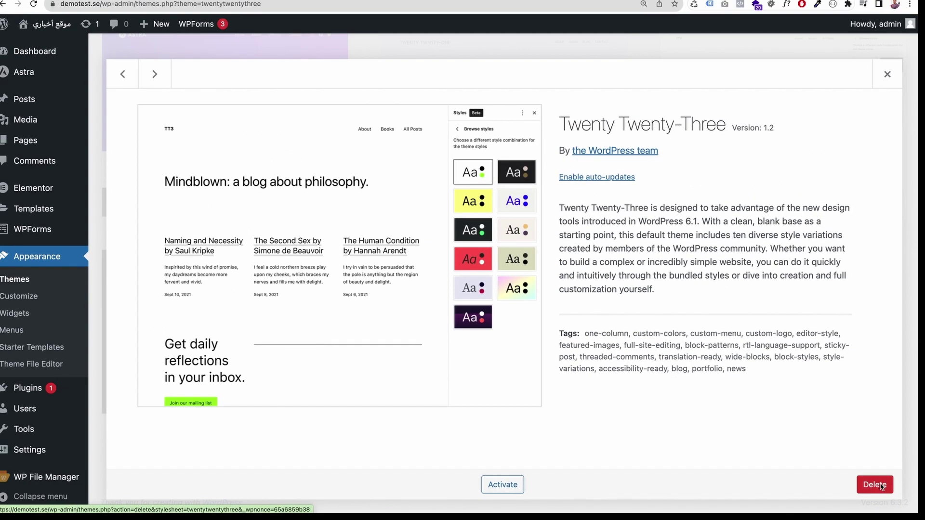
pyautogui.press('Return')
# Start adding a new theme and dismiss both Elementor notices on the Add Themes page.
pyautogui.scroll(5, 780, 312)
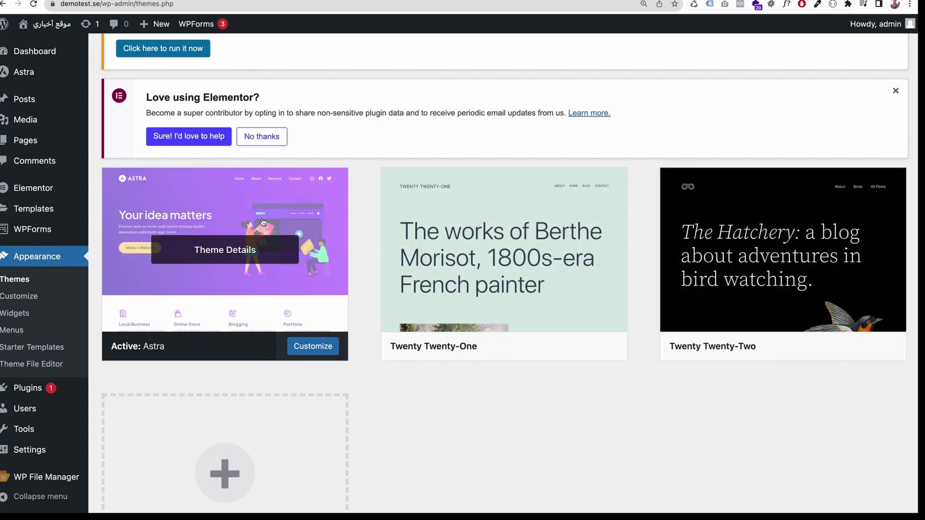
pyautogui.scroll(2, 580, 392)
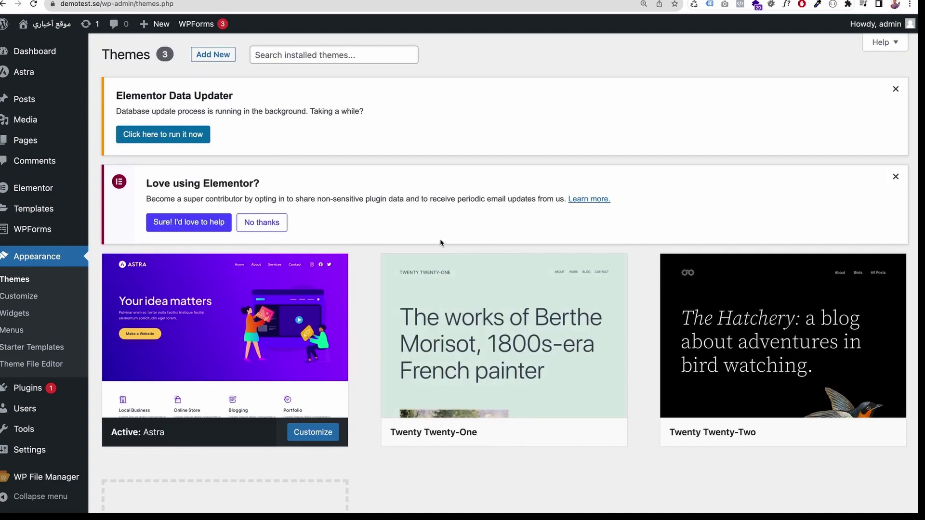
pyautogui.click(216, 58)
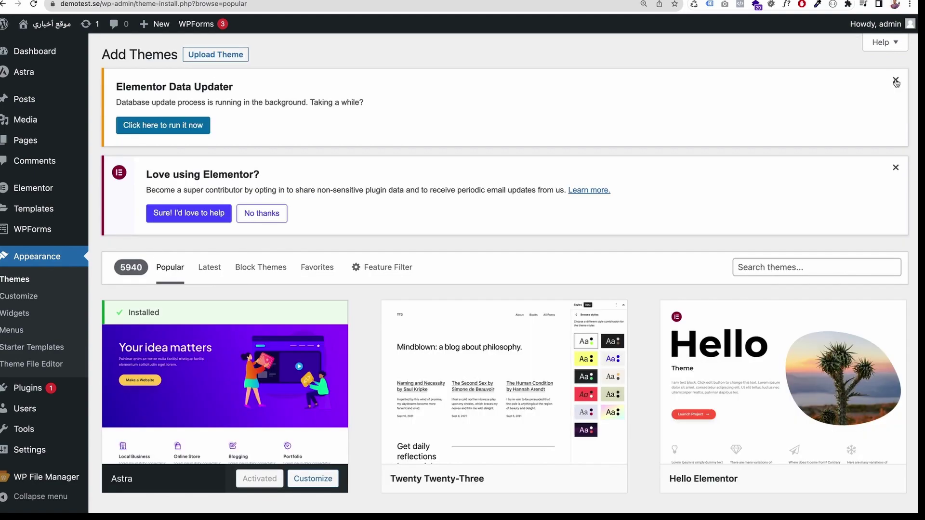
pyautogui.click(896, 80)
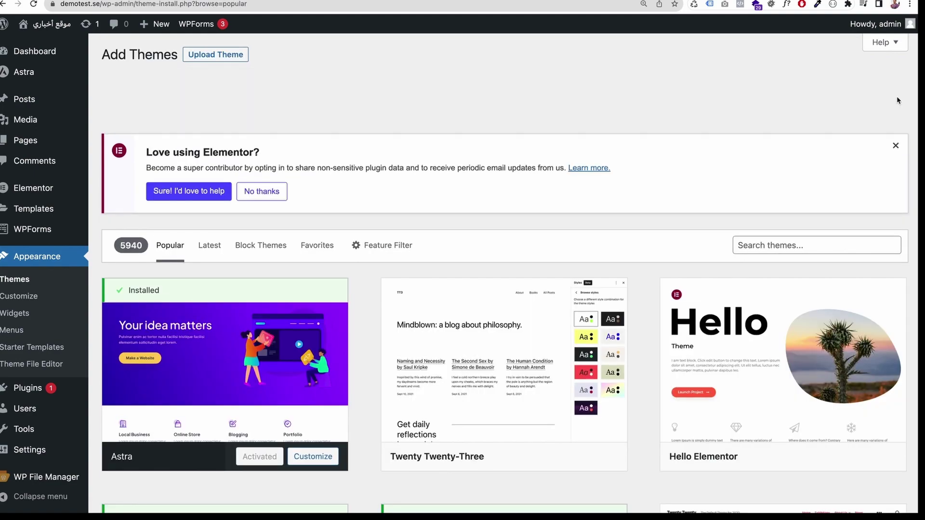
pyautogui.click(896, 80)
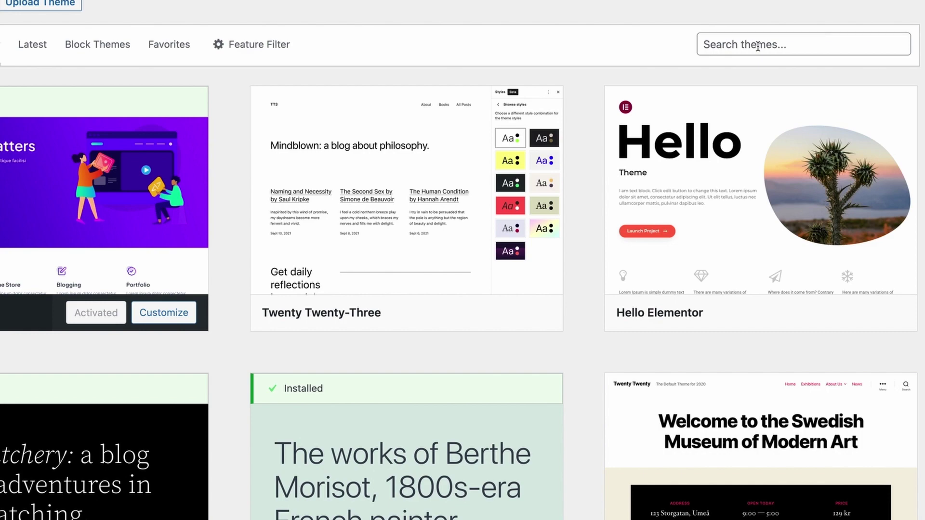
# Search the theme directory for "ocean wp".
pyautogui.click(758, 47)
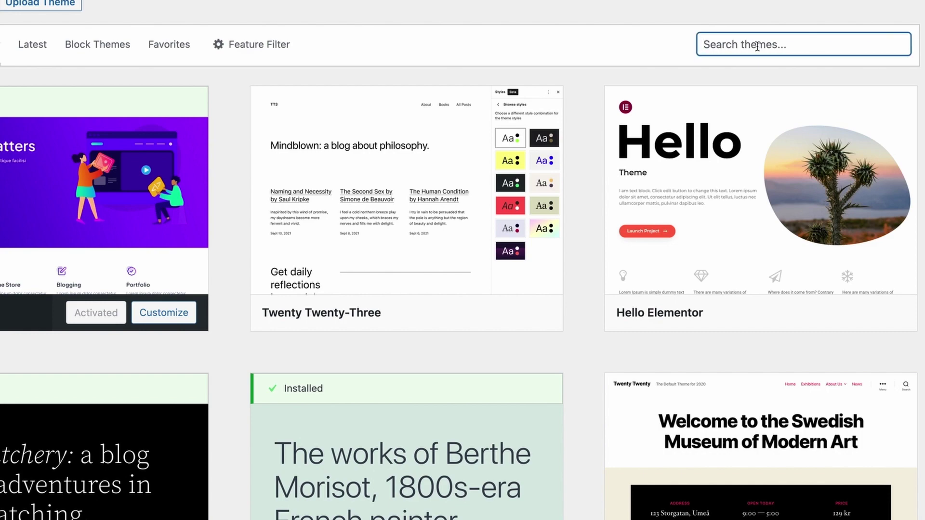
pyautogui.write('ocean w')
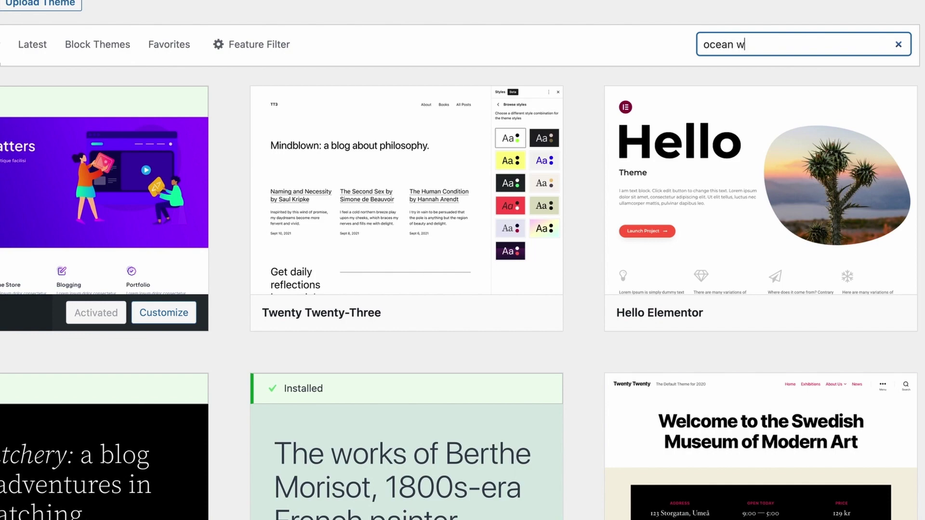
pyautogui.write('p')
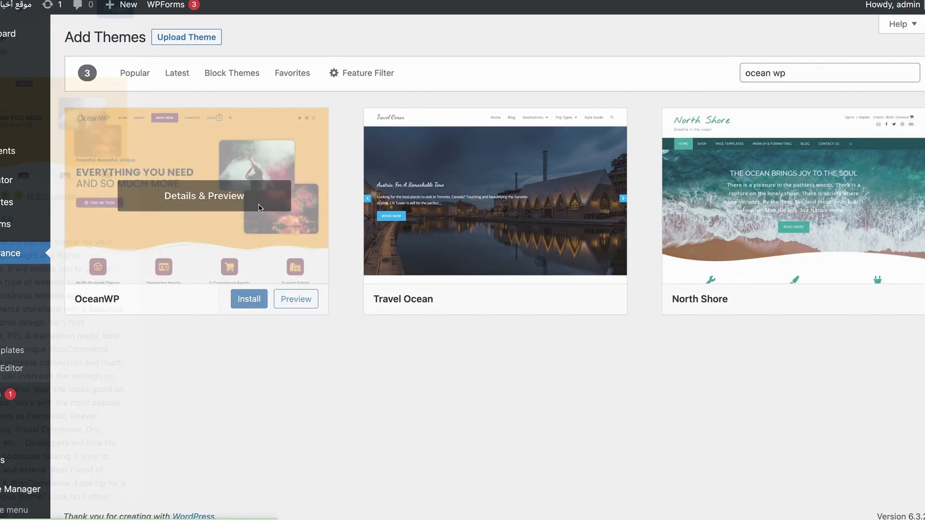
# Examine the ratings and description of the OceanWP theme and the details of Travel Ocean, closing each preview.
pyautogui.click(260, 209)
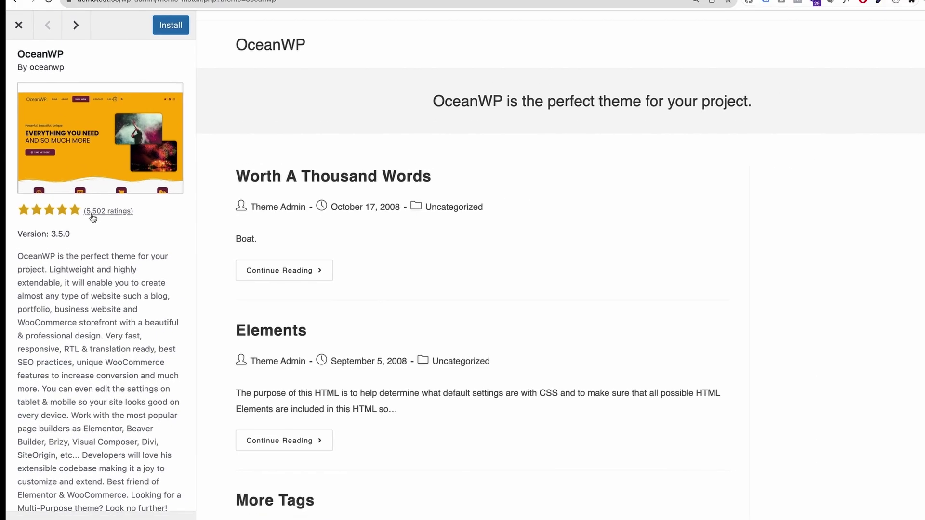
pyautogui.scroll(-3, 54, 190)
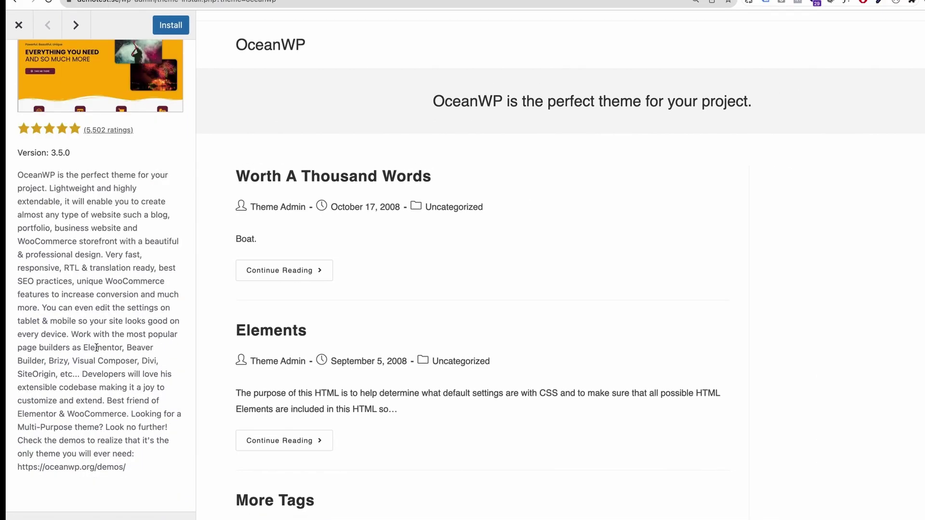
pyautogui.scroll(3, 89, 227)
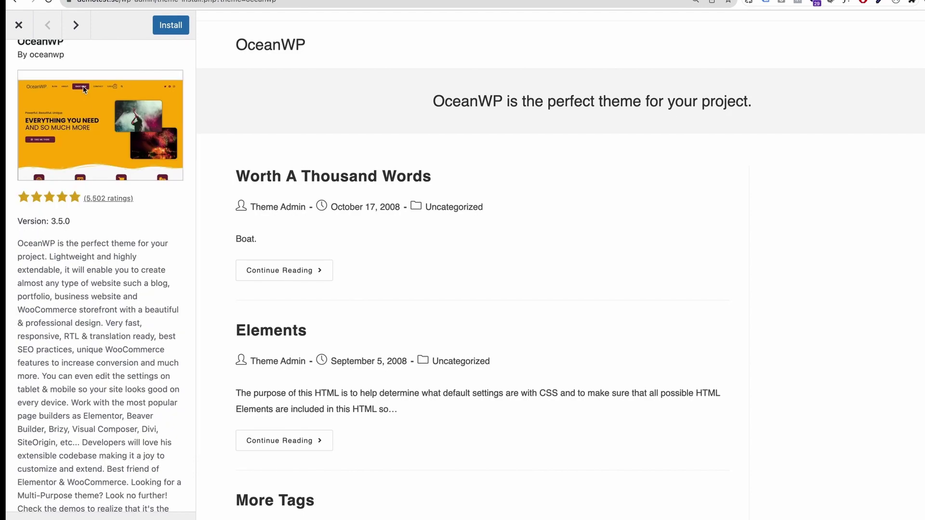
pyautogui.click(20, 27)
pyautogui.click(536, 250)
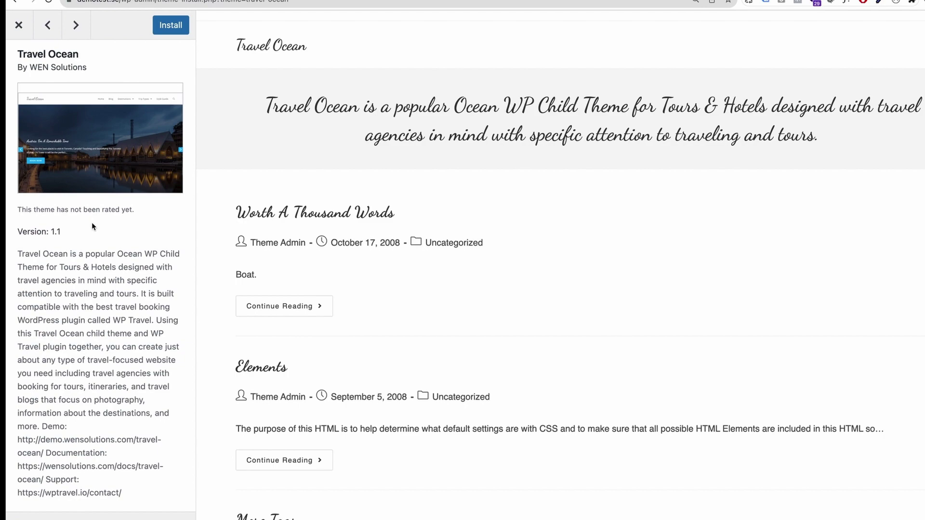
pyautogui.click(18, 25)
# Preview the OceanWP theme again and examine how its sample blog posts are laid out.
pyautogui.moveTo(354, 319)
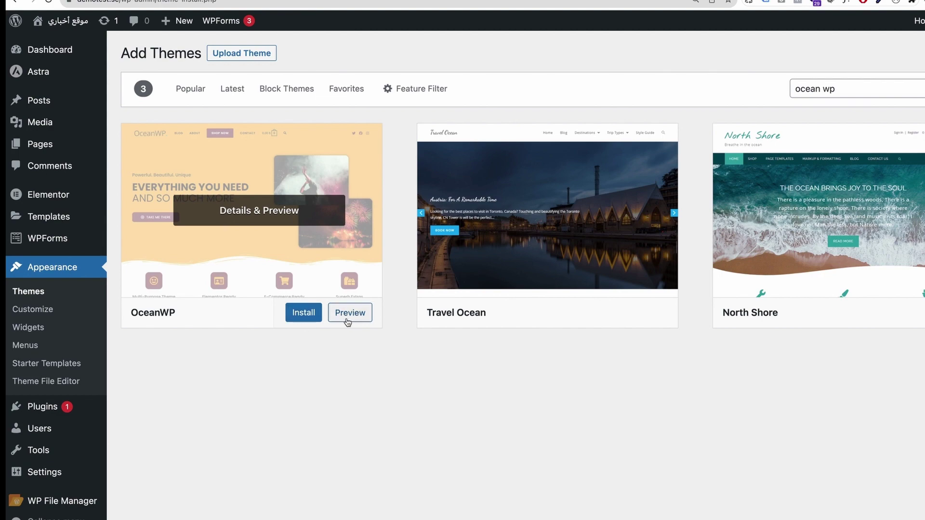
pyautogui.click(351, 313)
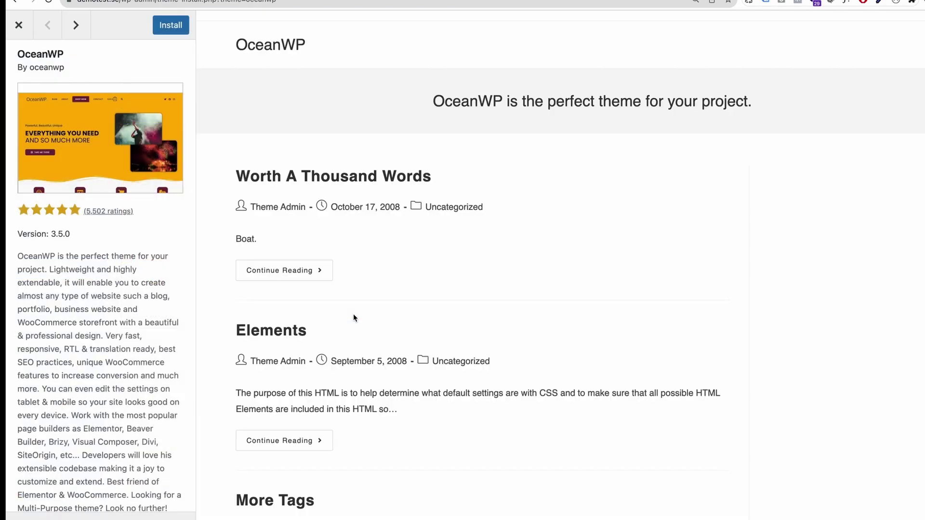
pyautogui.scroll(-2, 777, 204)
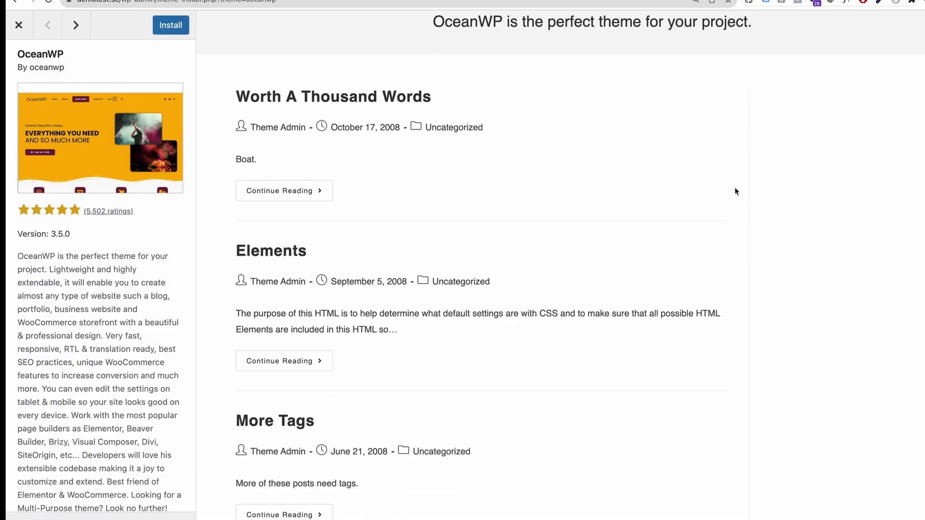
pyautogui.scroll(-4, 736, 190)
pyautogui.scroll(-2, 742, 300)
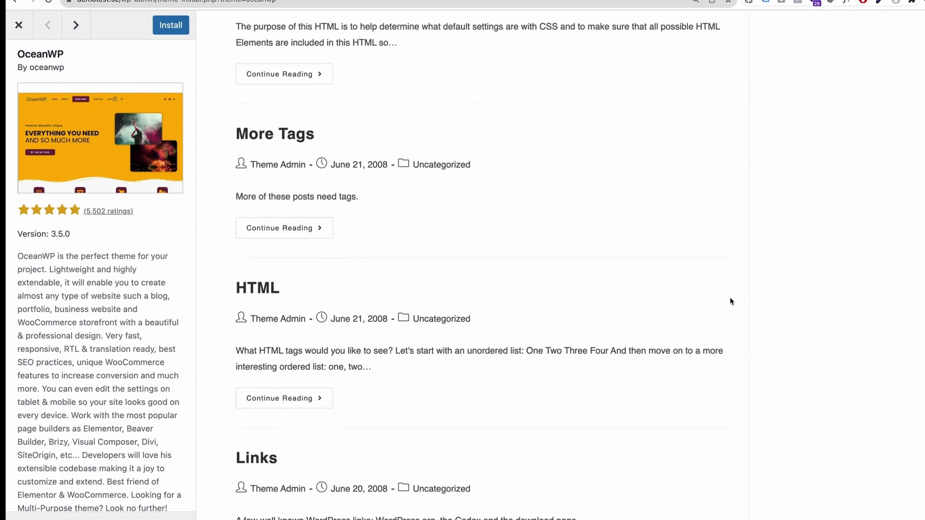
pyautogui.scroll(8, 729, 316)
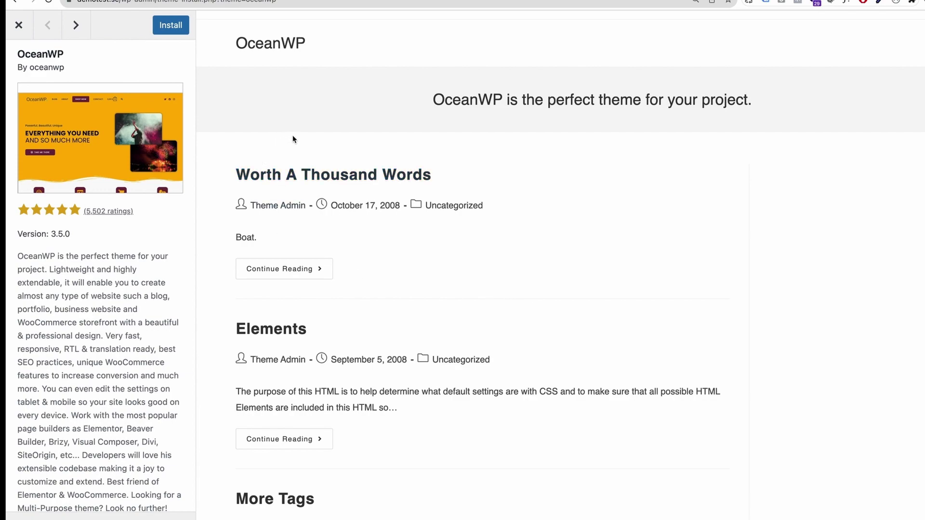
# Close the OceanWP preview, look through the general theme list, and search the theme directory for "ecommerce".
pyautogui.press('Escape')
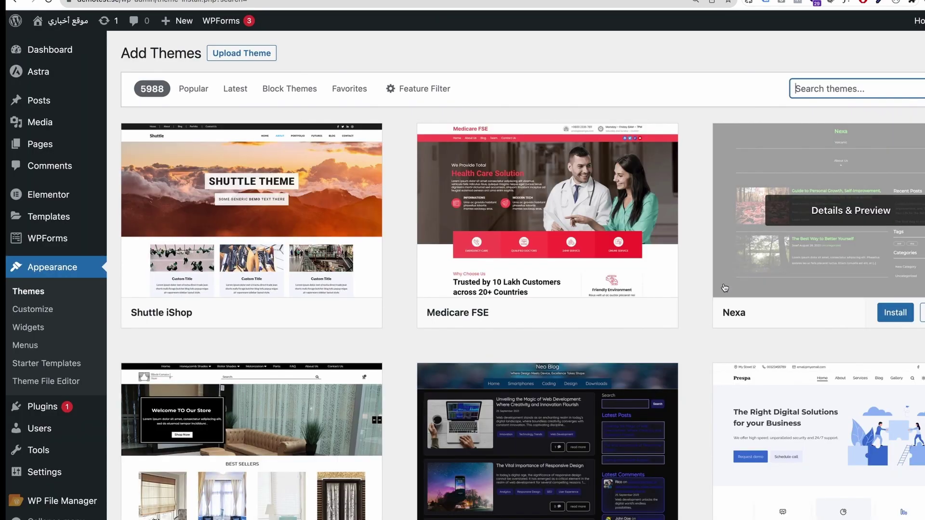
pyautogui.scroll(-4, 688, 261)
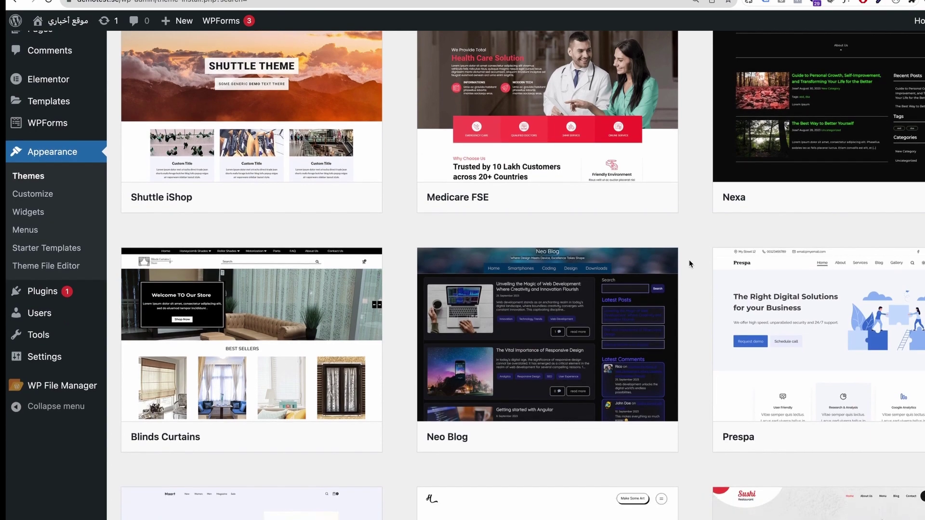
pyautogui.scroll(5, 698, 206)
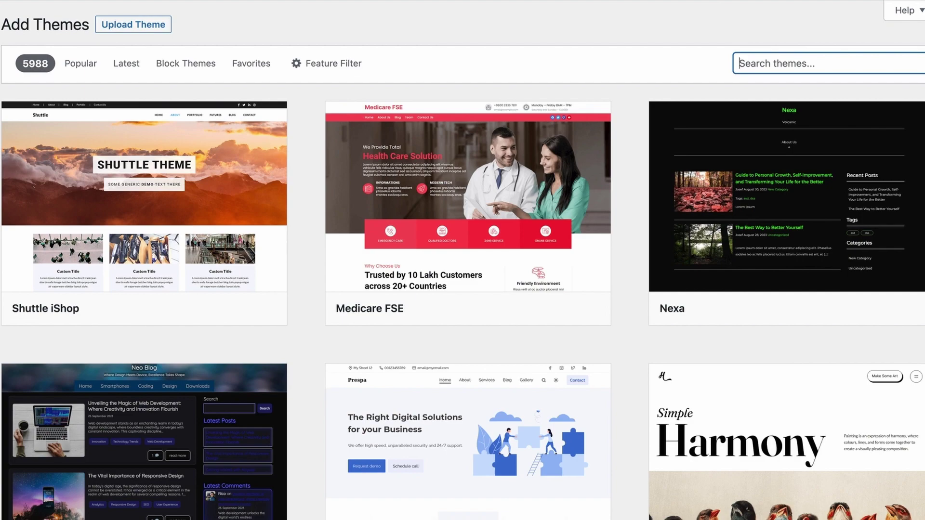
pyautogui.write('ecommerce')
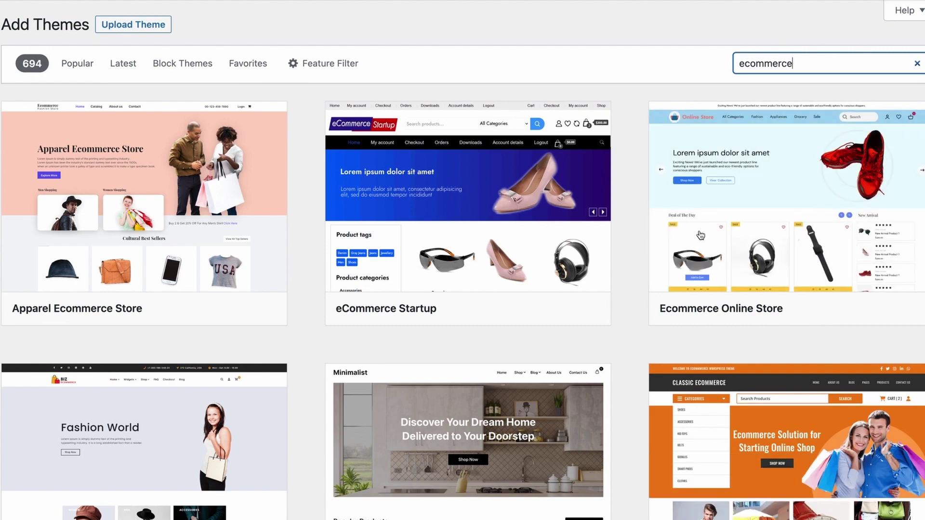
# Preview the Apparel Ecommerce Store theme and examine its hero and best-seller product sections.
pyautogui.click(189, 222)
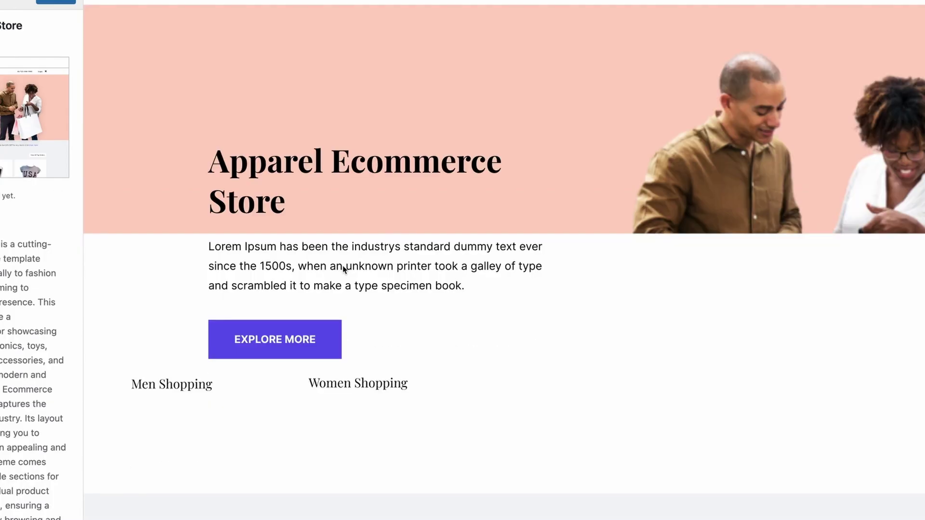
pyautogui.scroll(-10, 344, 268)
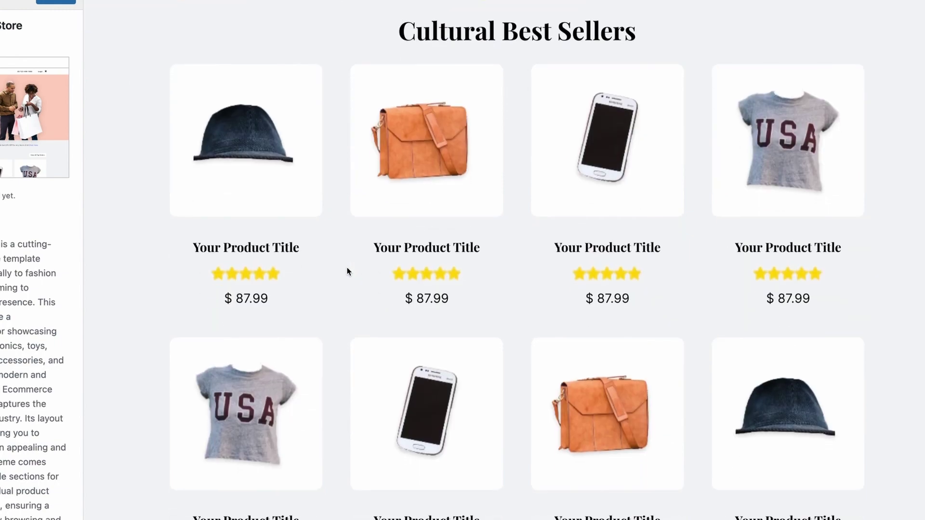
pyautogui.scroll(-2, 347, 271)
pyautogui.scroll(4, 347, 269)
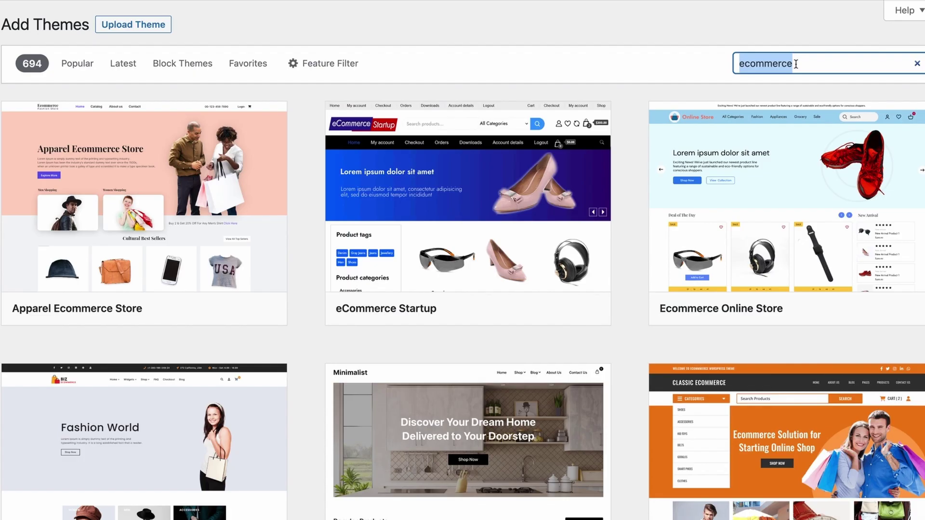
# Search the theme directory for "taxi" and look through the matching themes.
pyautogui.write('taxi')
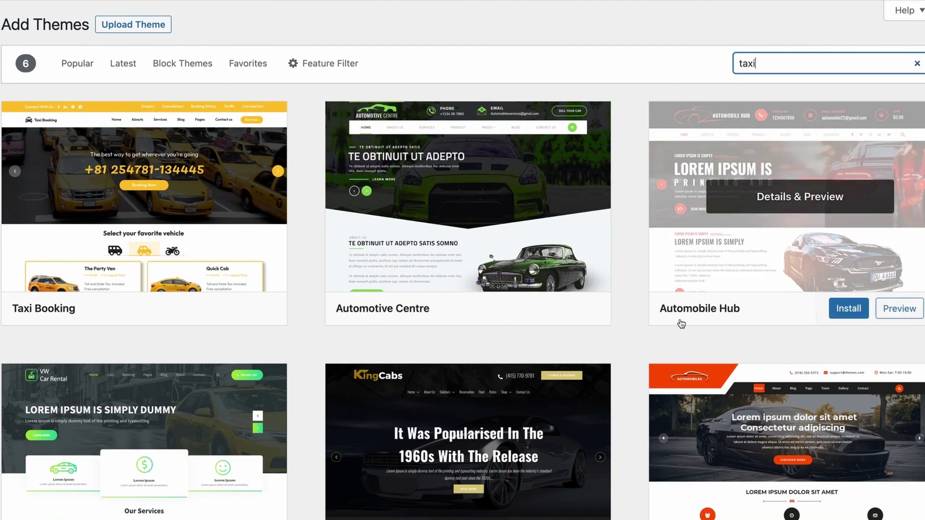
pyautogui.scroll(-3, 681, 289)
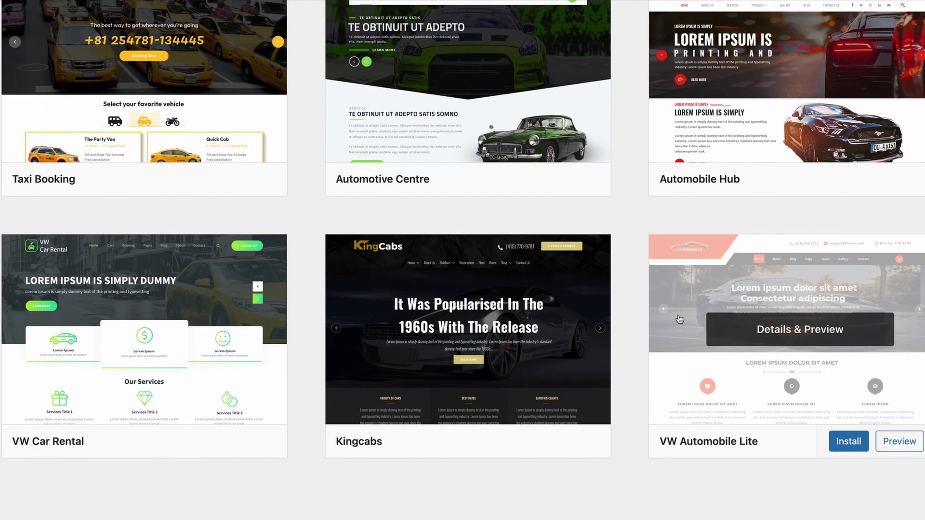
pyautogui.scroll(3, 679, 319)
# Replace the theme search term with "medical" and look through the matching themes.
pyautogui.doubleClick(787, 66)
pyautogui.write('m')
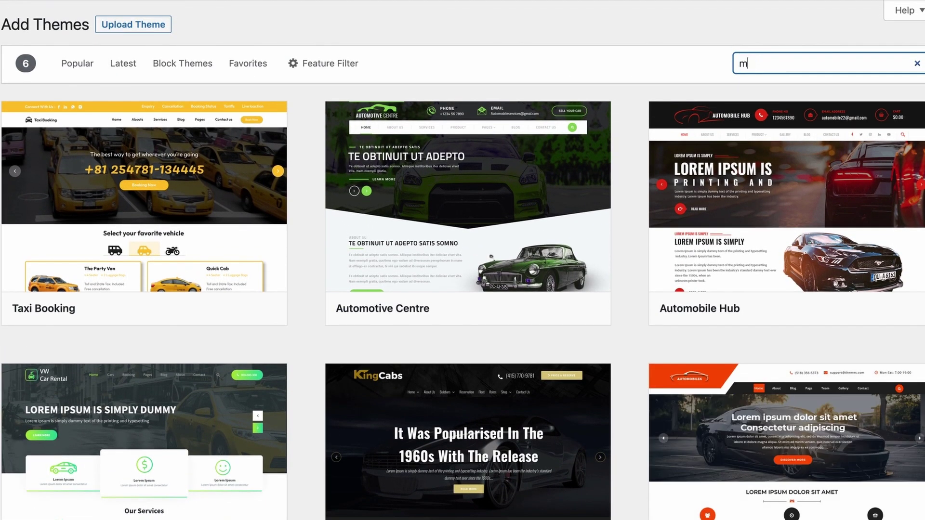
pyautogui.write('edical')
pyautogui.scroll(-10, 682, 238)
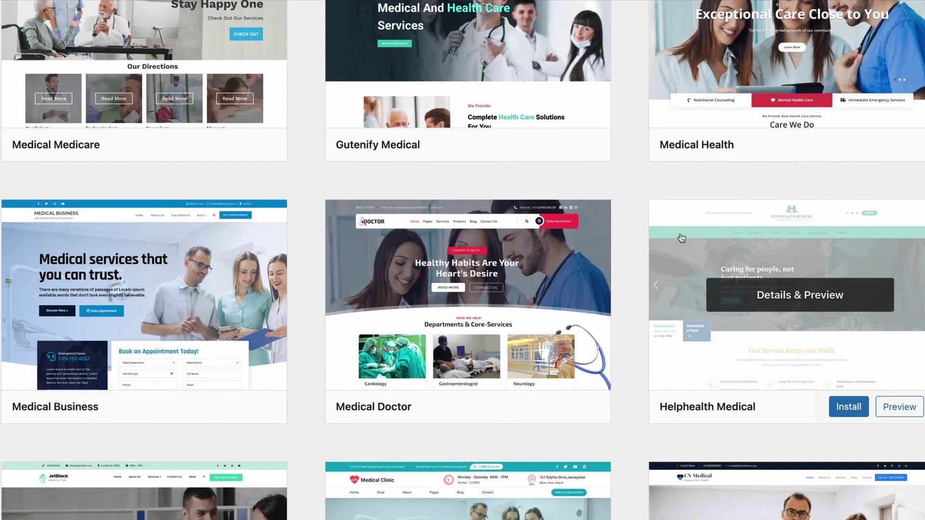
pyautogui.scroll(-5, 681, 238)
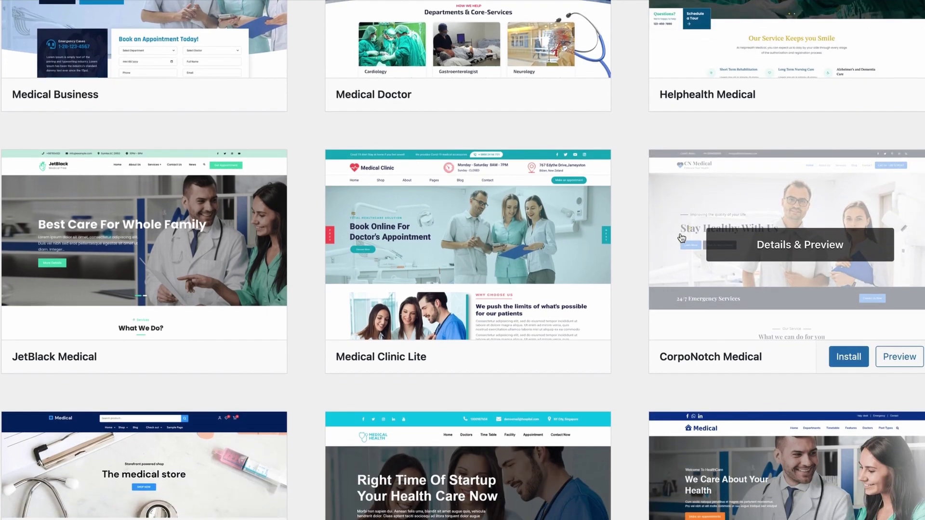
pyautogui.scroll(15, 682, 239)
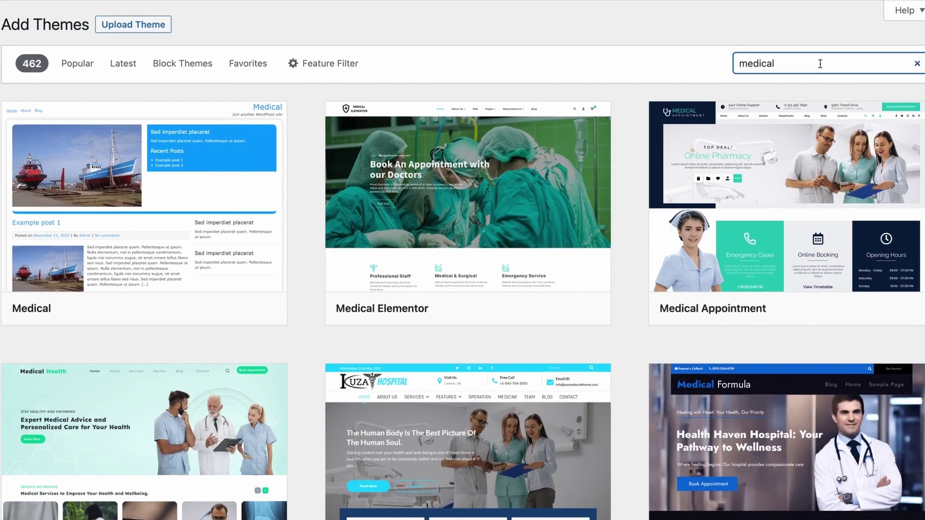
# Replace the theme search term with "food" and look through the matching themes.
pyautogui.doubleClick(820, 63)
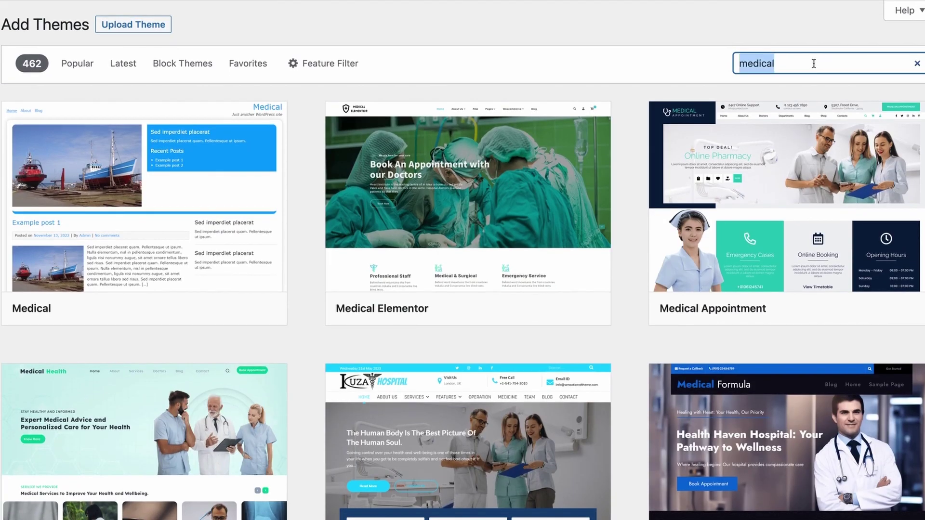
pyautogui.write('food')
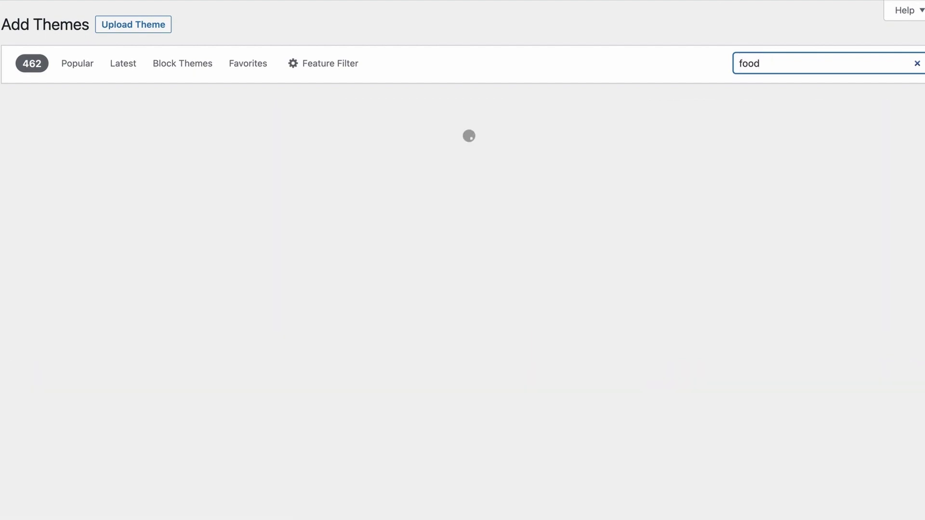
pyautogui.scroll(-3, 708, 186)
pyautogui.scroll(-2, 706, 193)
pyautogui.scroll(-6, 708, 192)
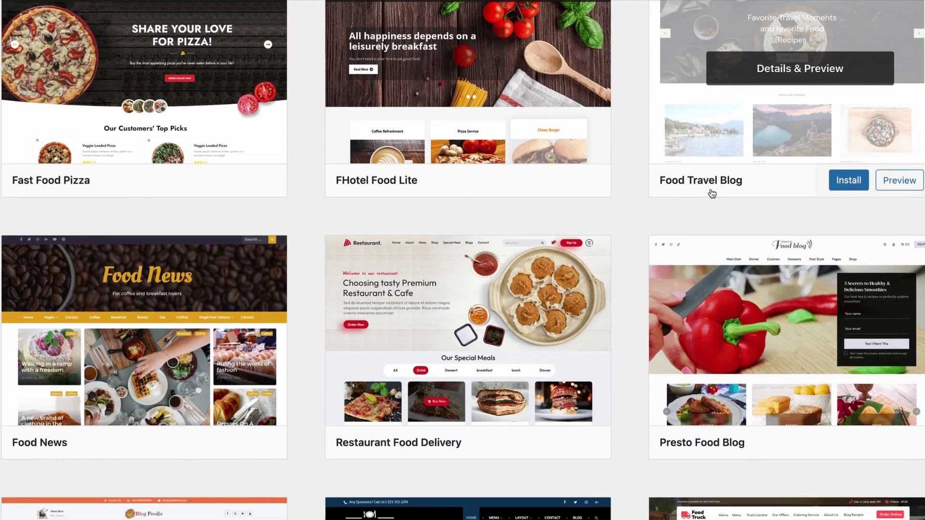
pyautogui.scroll(3, 715, 193)
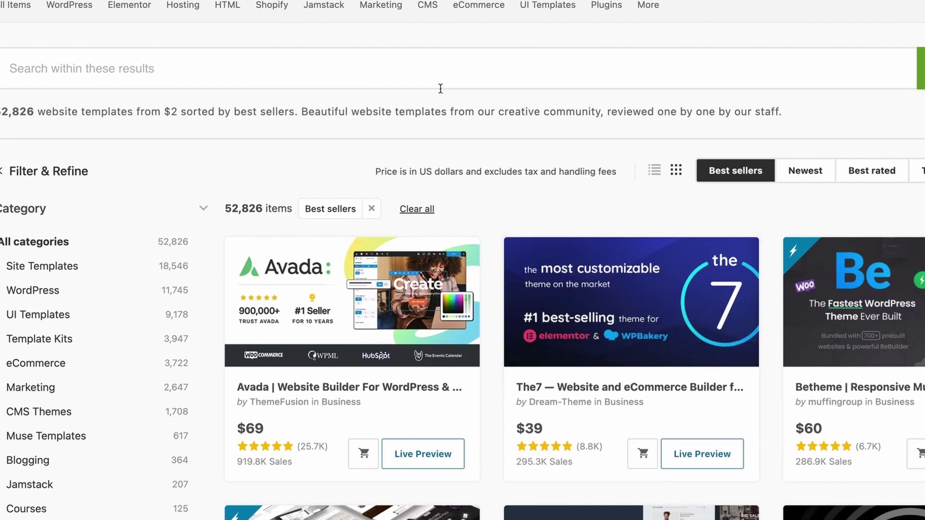
# Install the OceanWP theme from the "ocean wp" search results.
pyautogui.moveTo(71, 10)
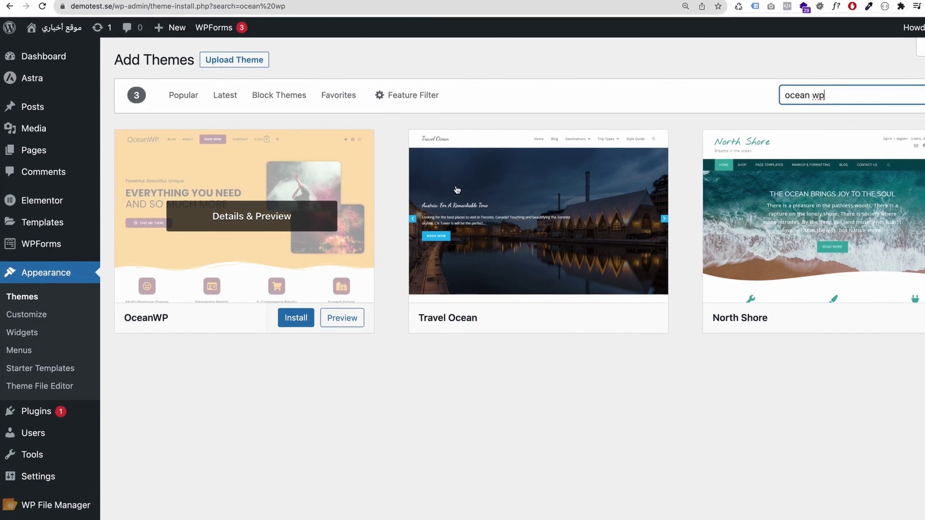
pyautogui.moveTo(834, 94); pyautogui.dragTo(569, 202)
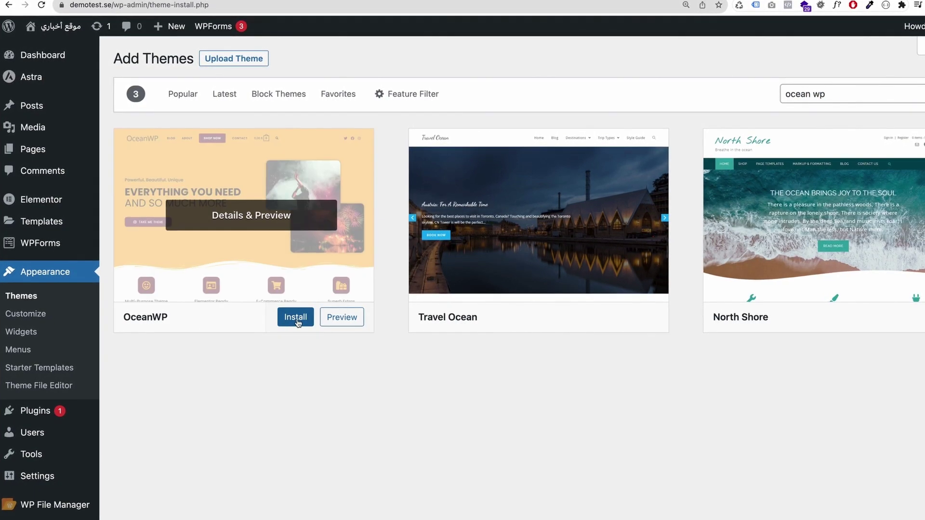
pyautogui.click(295, 318)
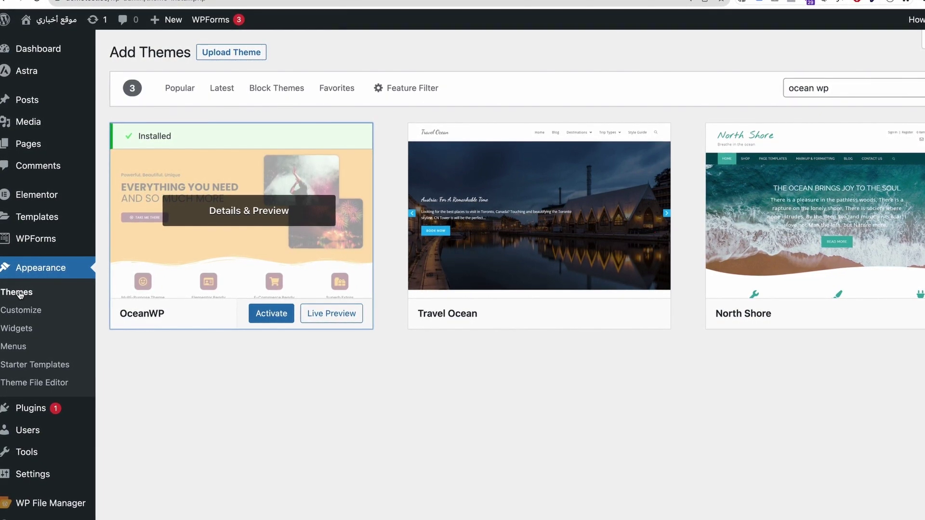
# Open the installed themes list, then examine the site's front page with the active Astra theme.
pyautogui.click(47, 301)
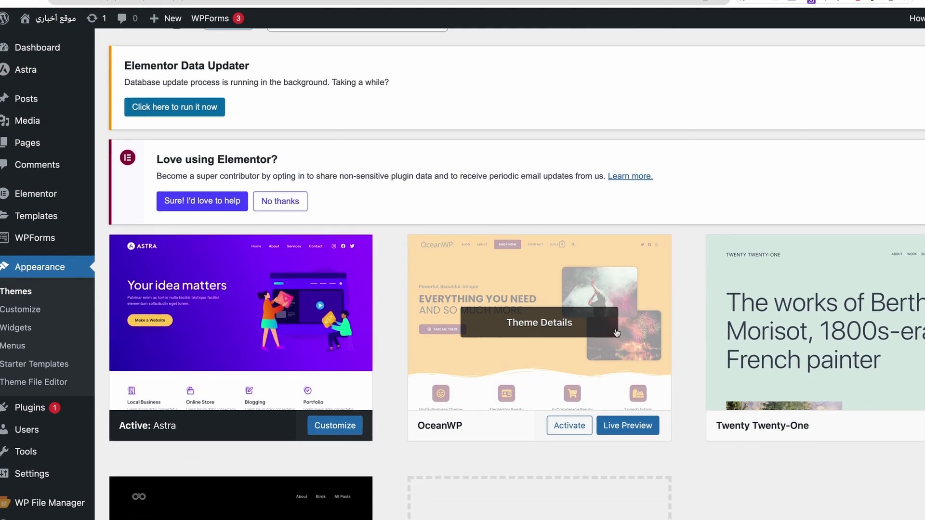
pyautogui.scroll(-2, 554, 365)
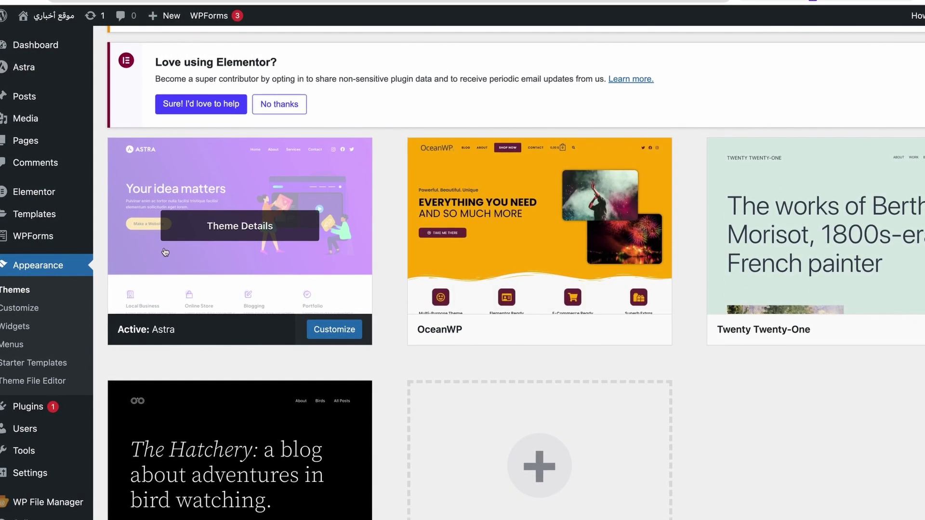
pyautogui.moveTo(490, 229)
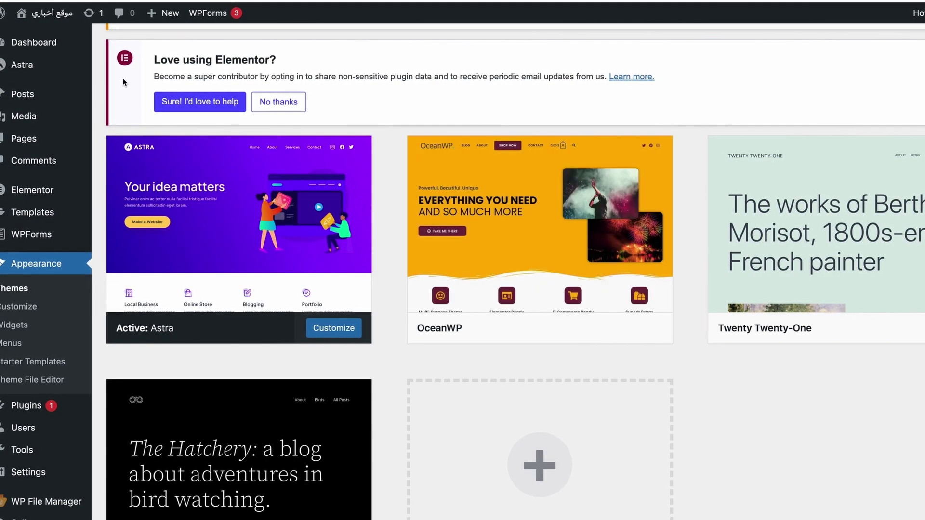
pyautogui.moveTo(84, 38)
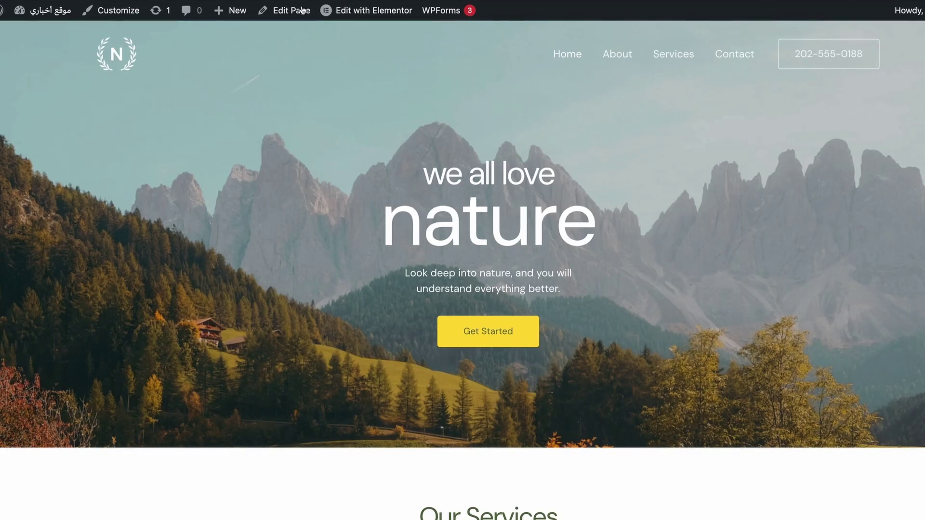
pyautogui.scroll(-3, 318, 144)
pyautogui.scroll(-3, 322, 141)
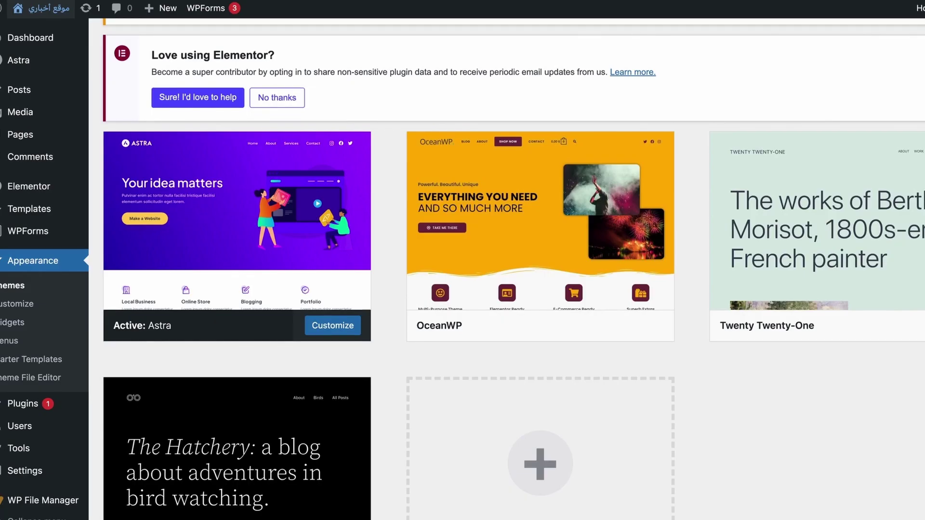
# Activate the OceanWP theme and examine the site's home page layout, including the testimonial, About Us and Questions sections.
pyautogui.moveTo(570, 327)
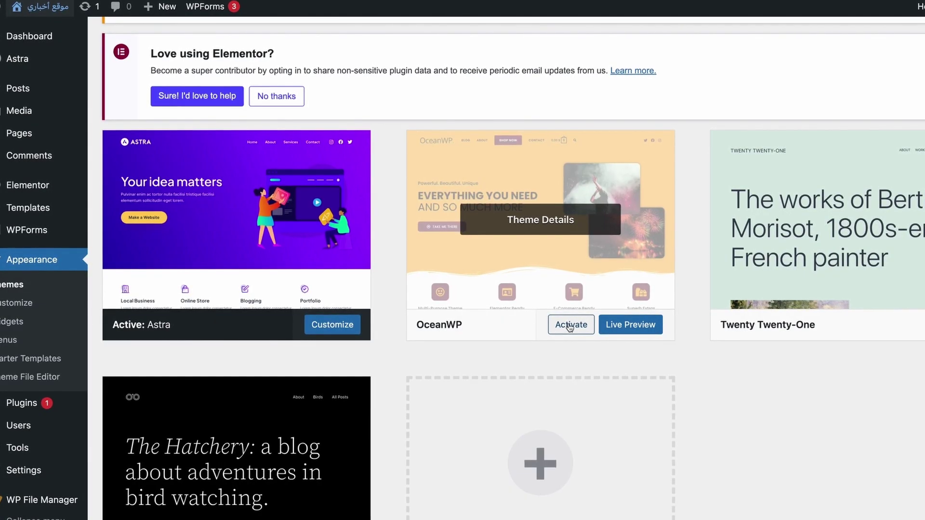
pyautogui.click(570, 326)
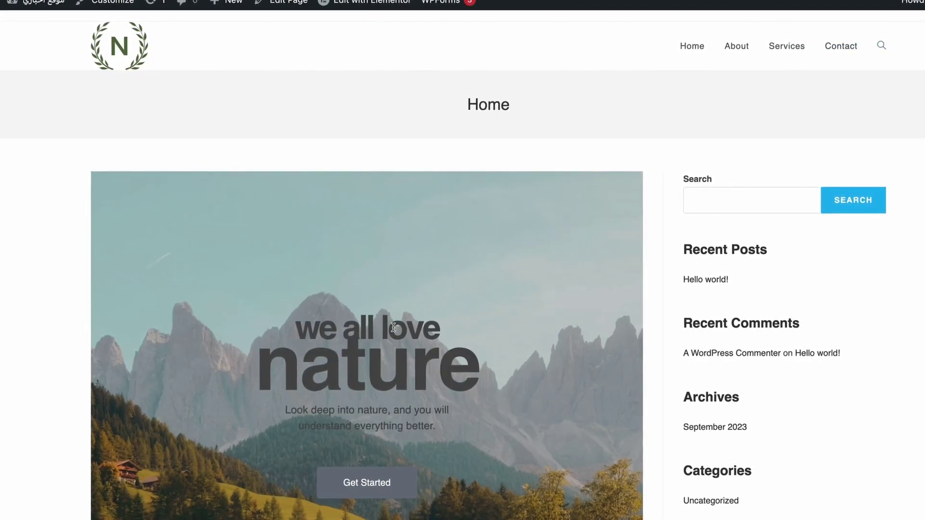
pyautogui.scroll(-5, 690, 432)
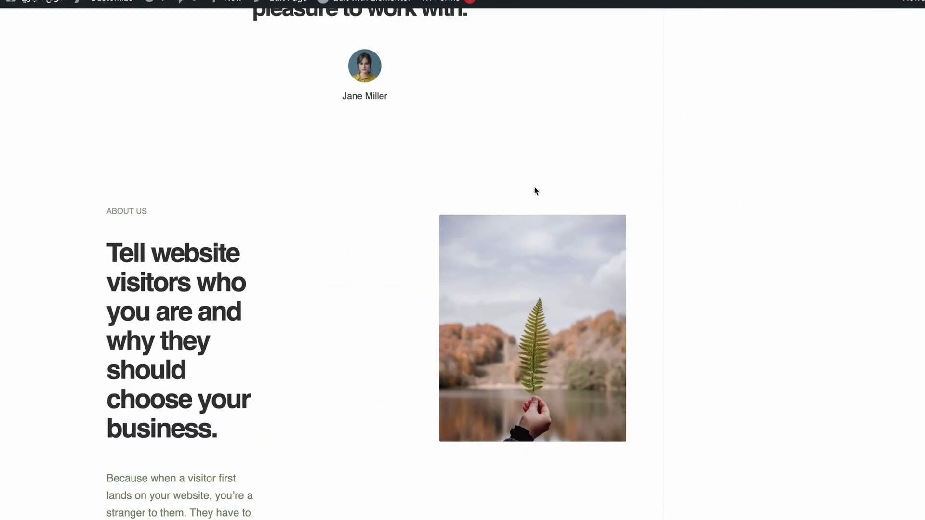
pyautogui.scroll(-6, 534, 191)
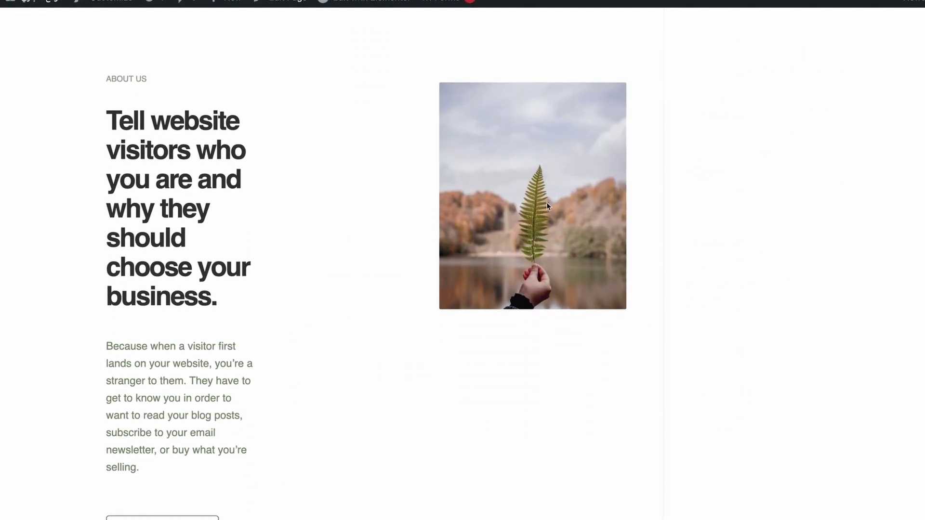
pyautogui.scroll(-5, 548, 207)
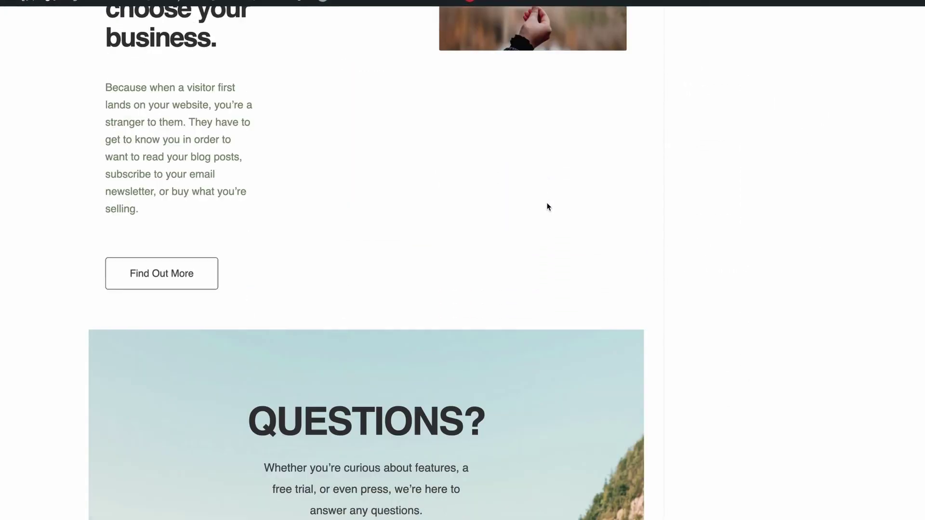
pyautogui.scroll(4, 548, 207)
pyautogui.scroll(10, 548, 207)
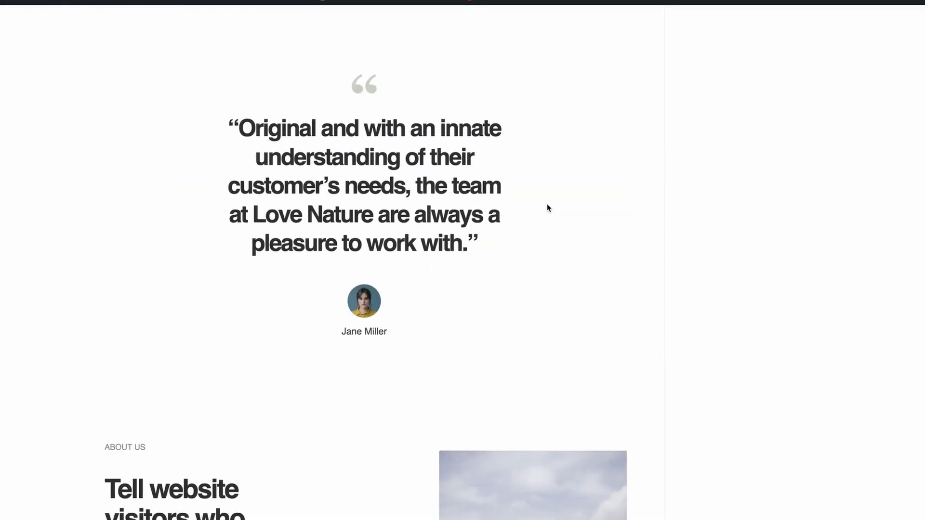
pyautogui.scroll(6, 548, 204)
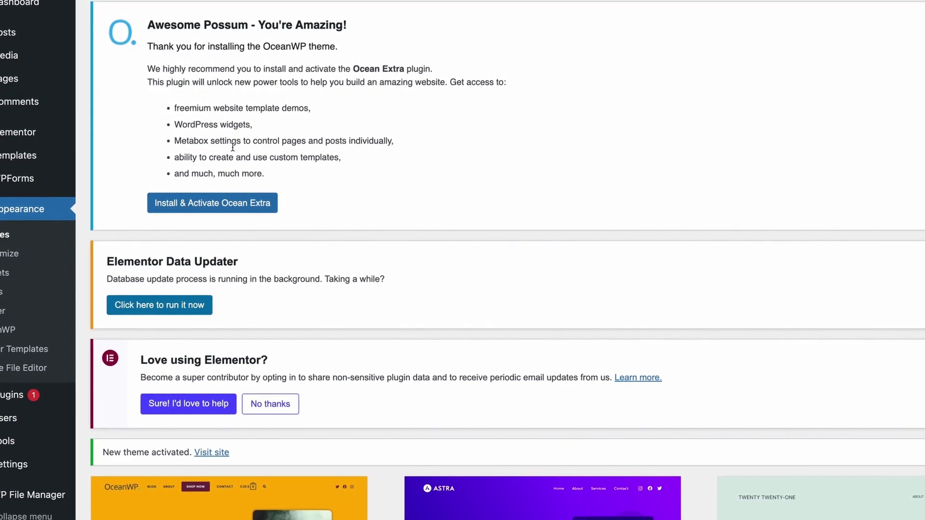
# Reactivate the Astra theme from the installed themes list.
pyautogui.scroll(-6, 233, 147)
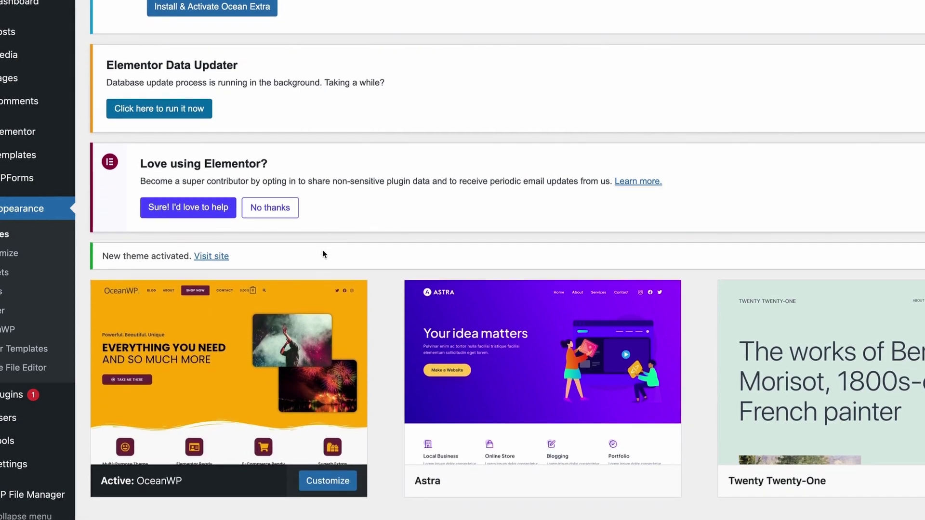
pyautogui.scroll(-1, 530, 335)
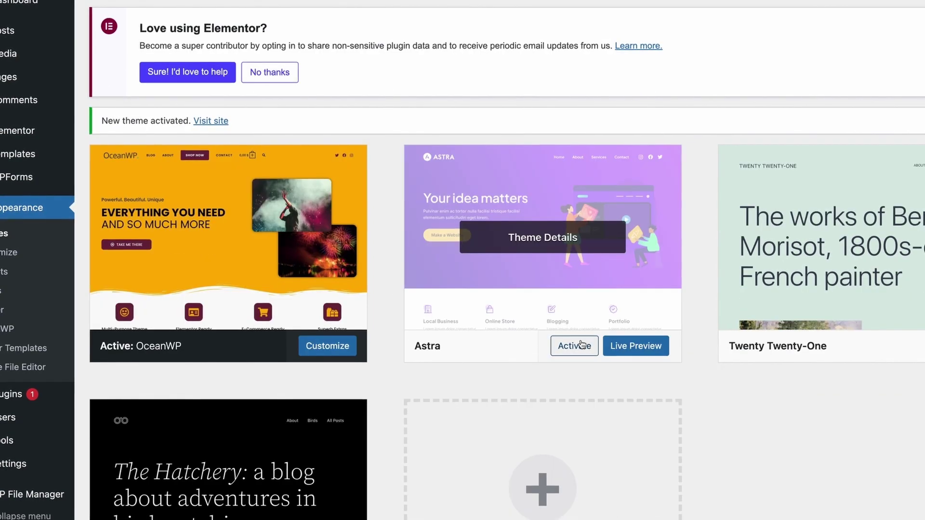
pyautogui.click(578, 350)
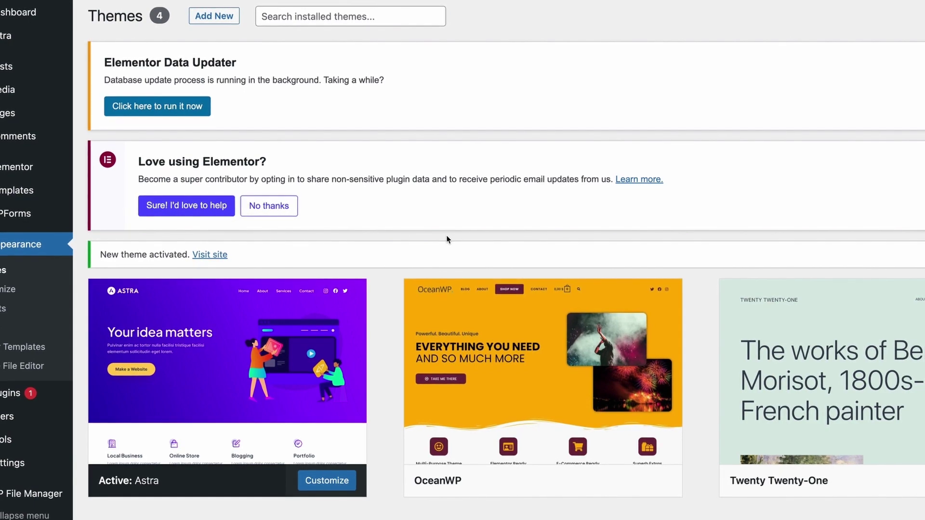
pyautogui.scroll(-1, 296, 318)
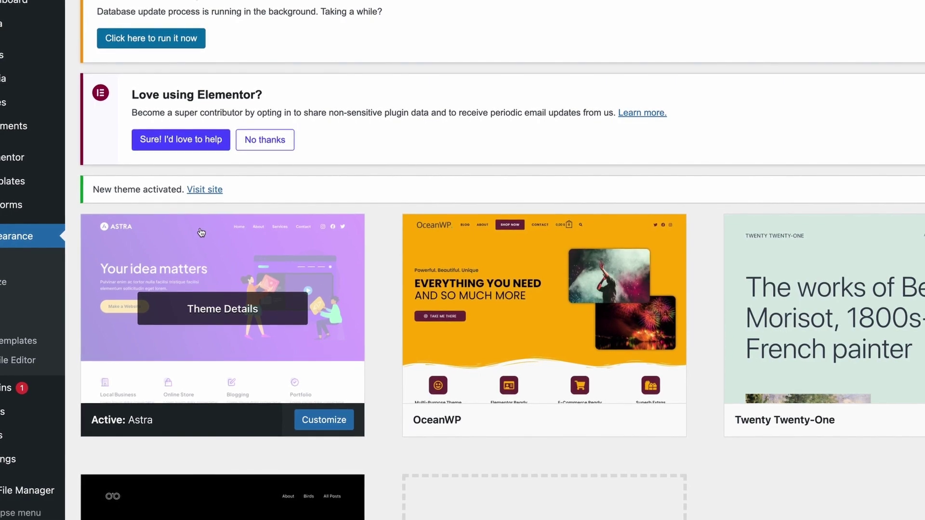
pyautogui.scroll(-1, 149, 413)
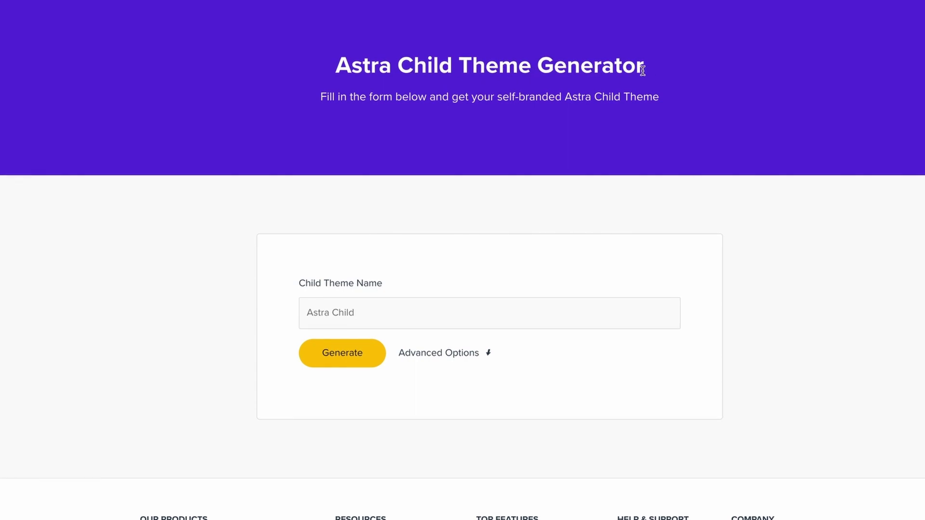
# Name the child theme "demo test" in the Astra Child Theme Generator and show its advanced options.
pyautogui.click(404, 315)
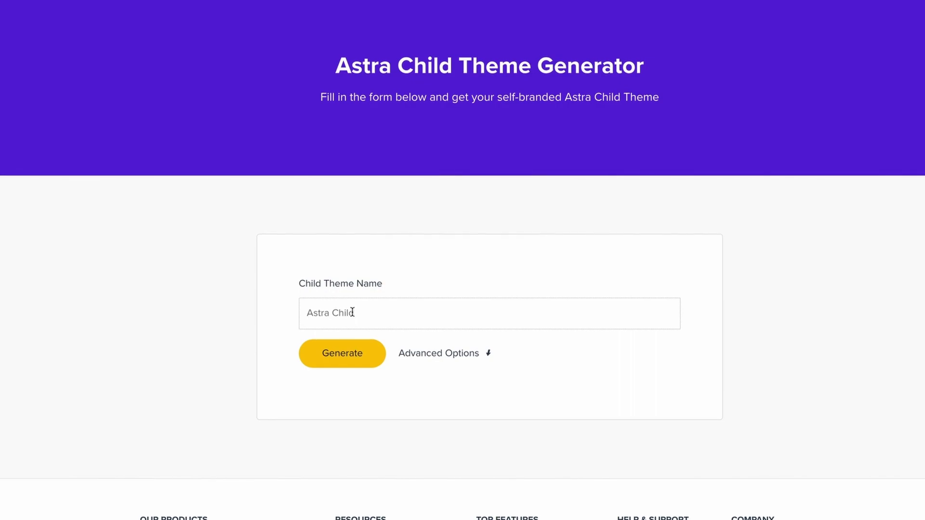
pyautogui.write('demo')
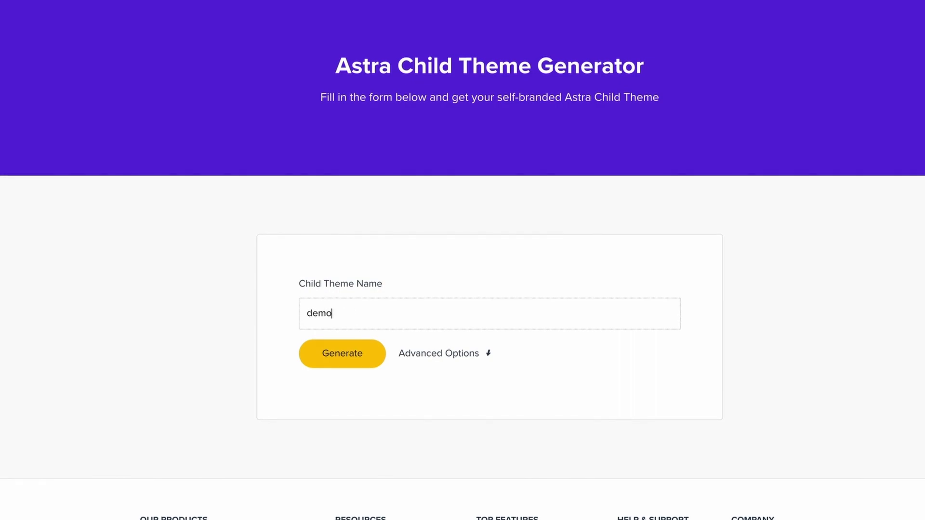
pyautogui.write(' test')
pyautogui.click(463, 354)
pyautogui.scroll(-2, 444, 321)
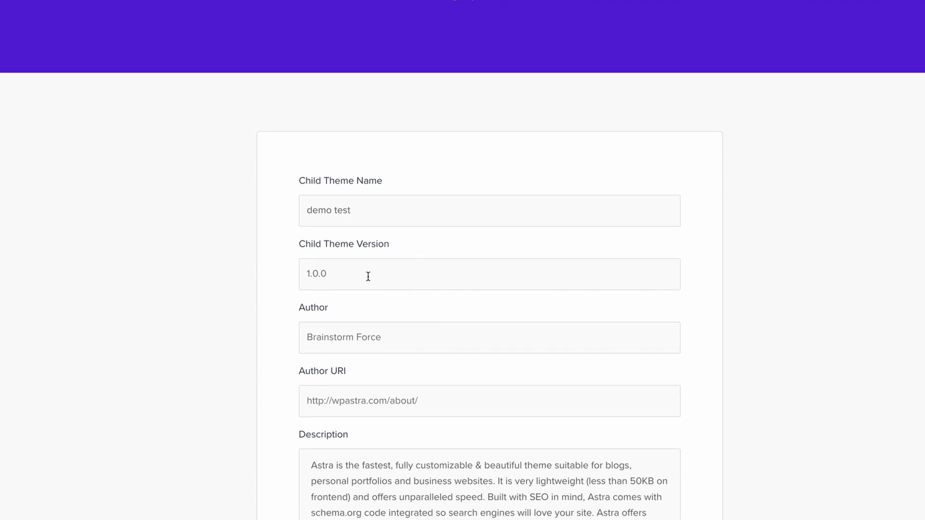
# Review the version, author, description, folder name and screenshot options, then generate the child theme.
pyautogui.scroll(-2, 332, 307)
pyautogui.click(354, 265)
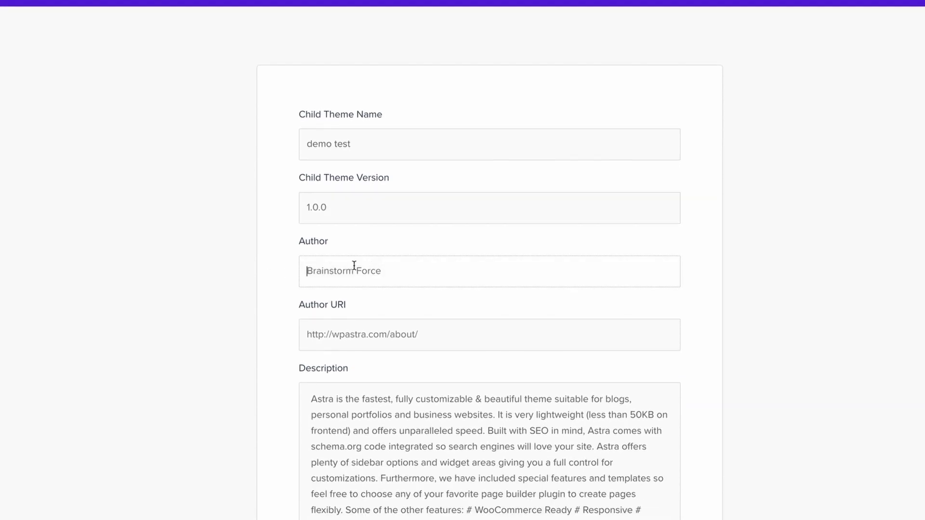
pyautogui.moveTo(305, 241); pyautogui.dragTo(364, 245)
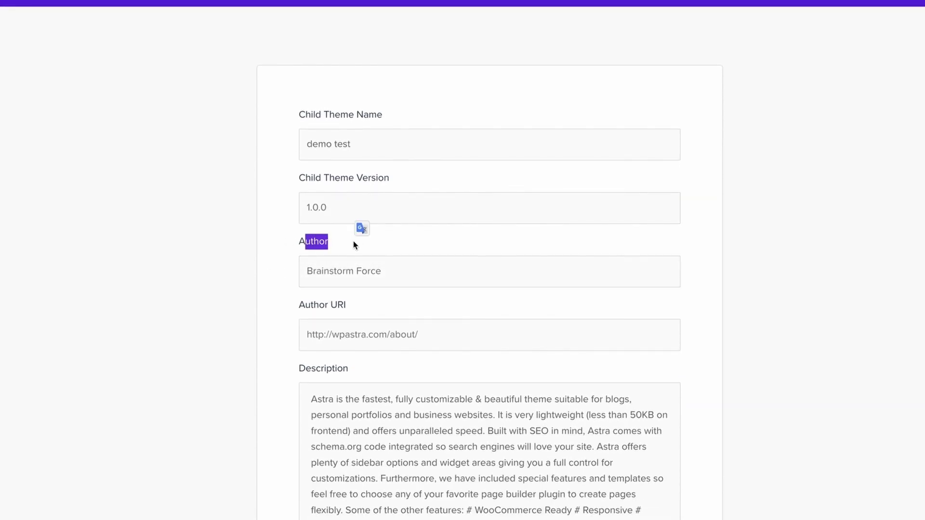
pyautogui.click(349, 262)
pyautogui.scroll(-2, 349, 252)
pyautogui.scroll(-4, 344, 262)
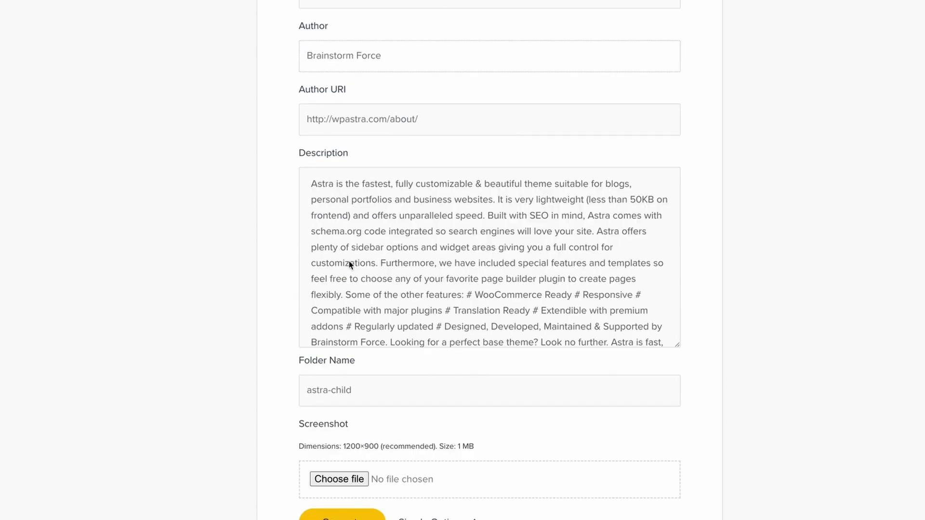
pyautogui.scroll(-1, 347, 252)
pyautogui.scroll(-2, 349, 240)
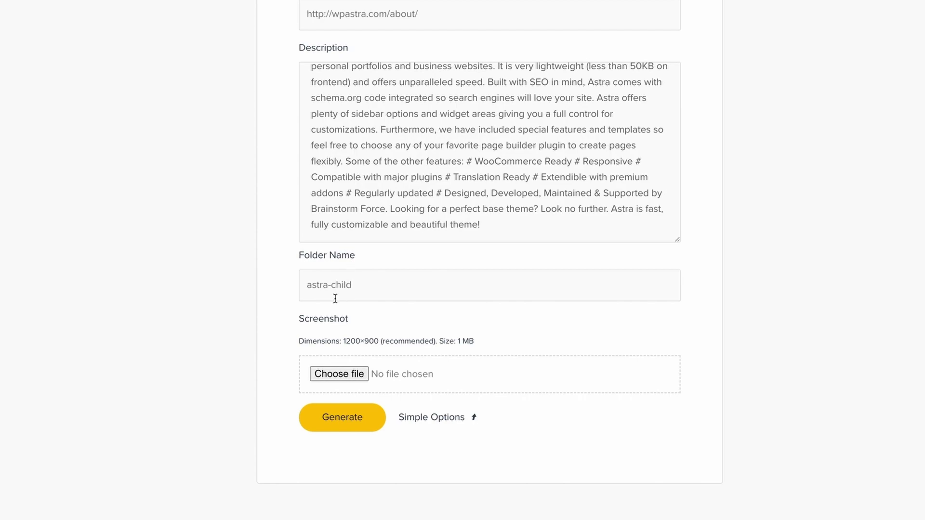
pyautogui.scroll(-1, 335, 351)
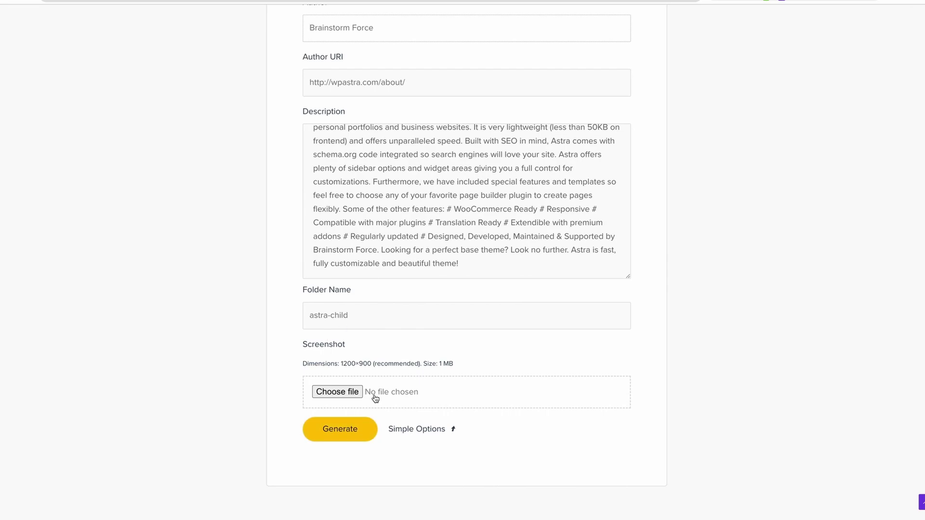
pyautogui.click(344, 433)
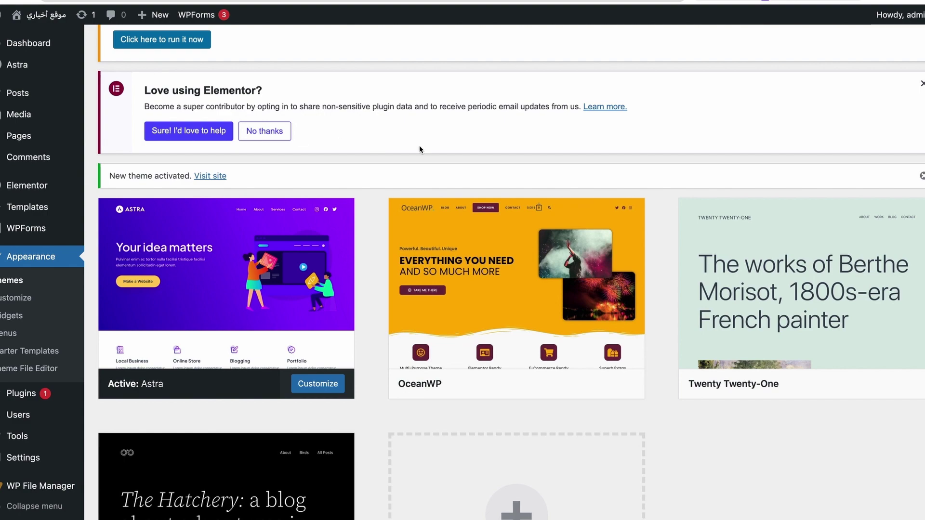
# Return to the site's themes, then upload, install and activate astra-child.zip as a new theme.
pyautogui.click(13, 286)
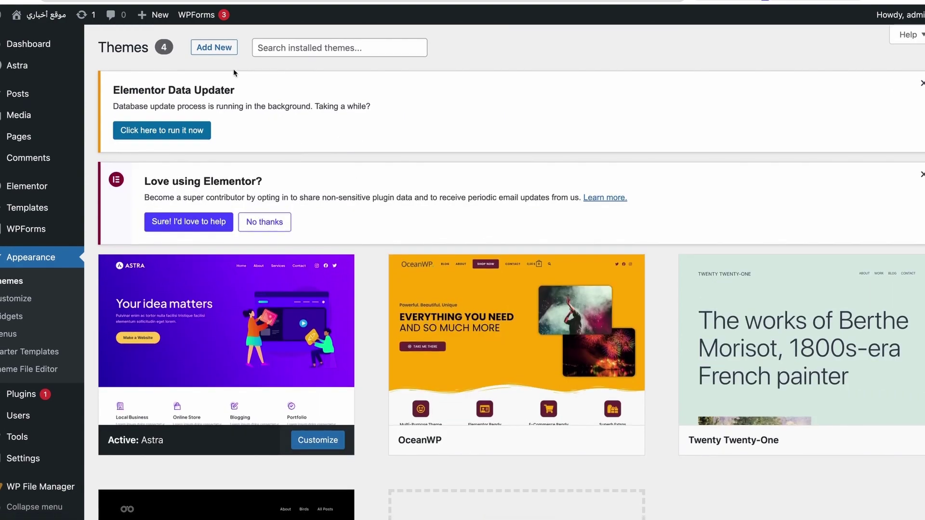
pyautogui.click(217, 50)
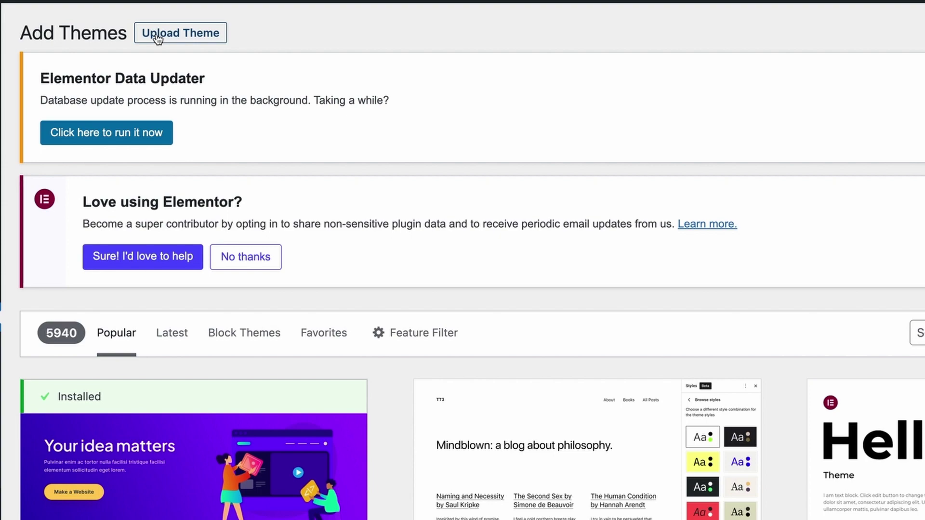
pyautogui.click(158, 39)
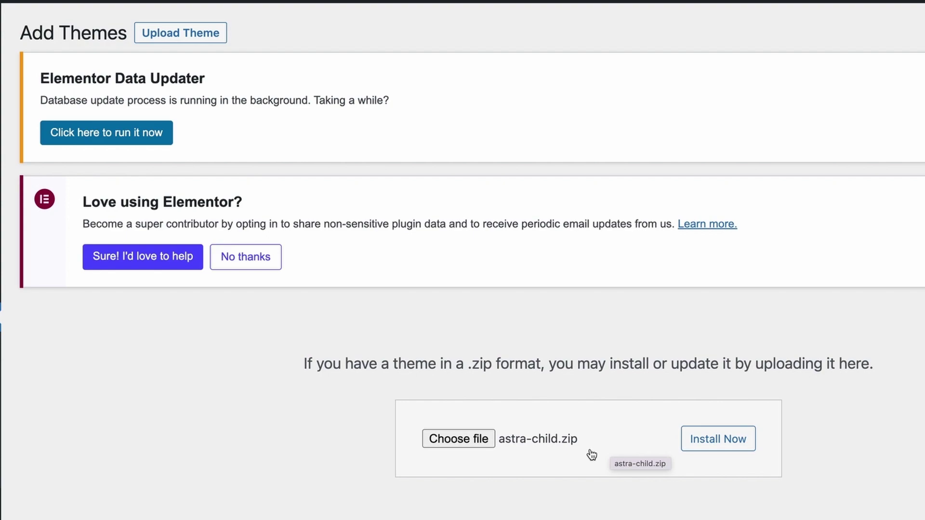
pyautogui.click(715, 446)
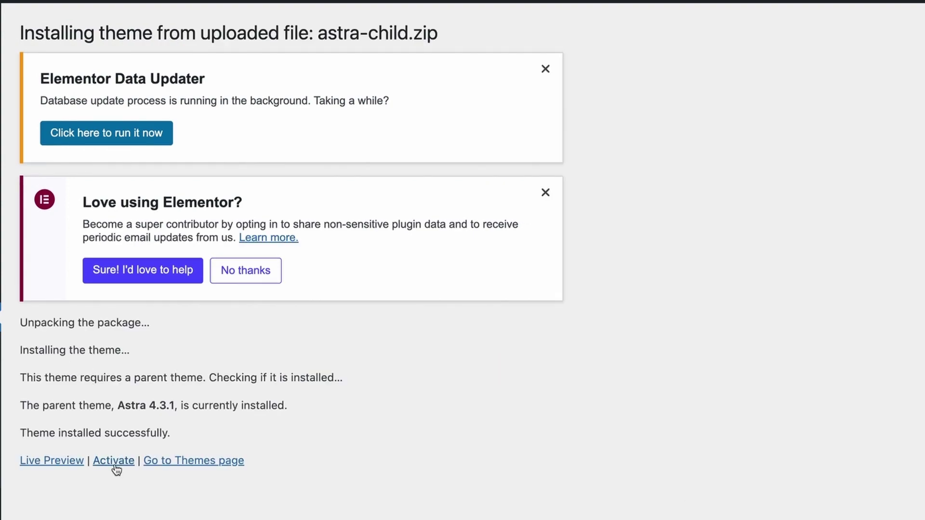
pyautogui.click(114, 461)
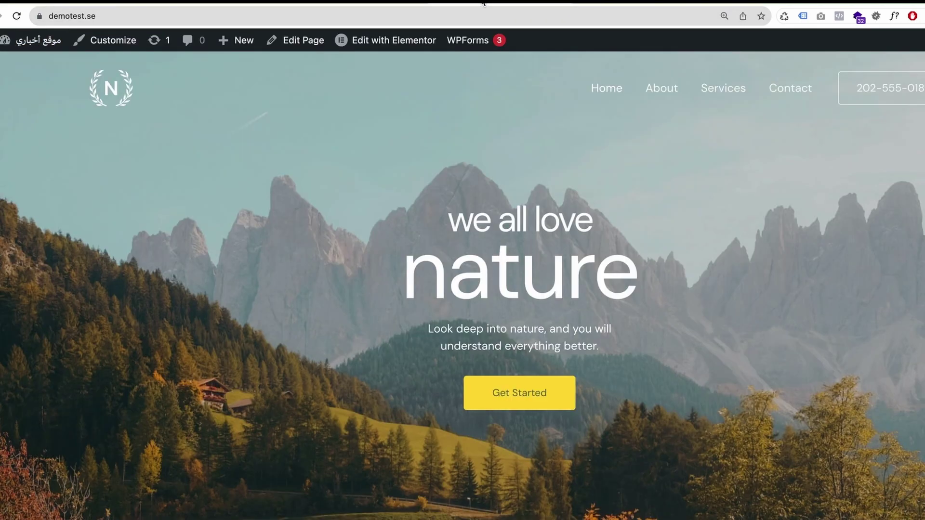
# Examine the site's home page with the child theme active, including the Our Services and About Us sections.
pyautogui.scroll(-15, 562, 361)
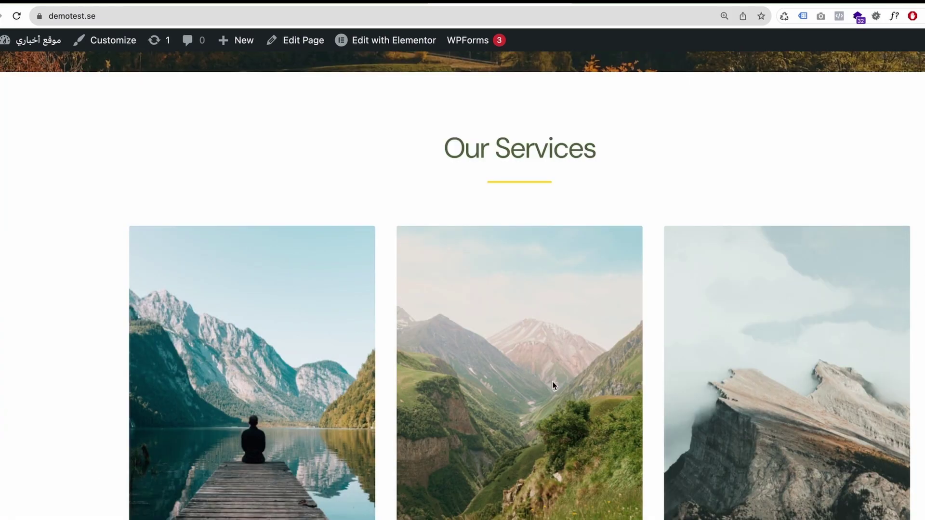
pyautogui.scroll(-5, 568, 488)
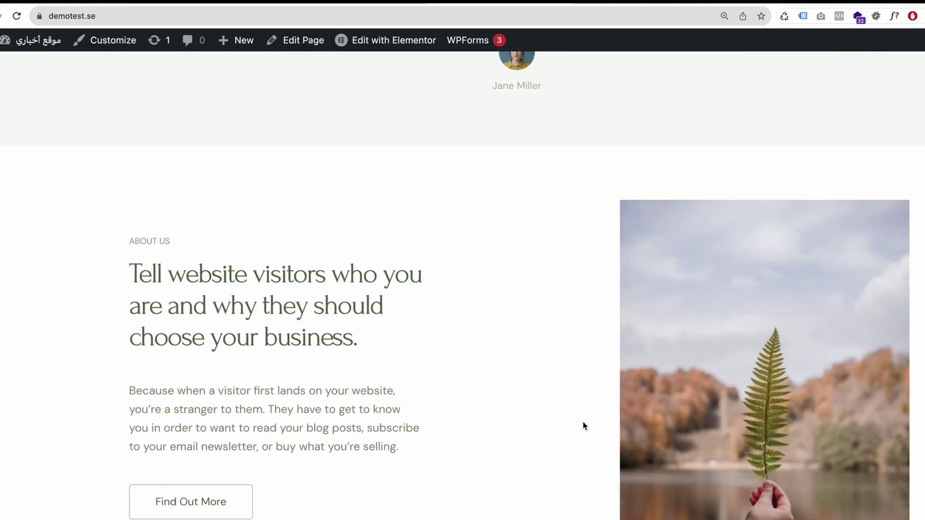
pyautogui.scroll(-5, 561, 453)
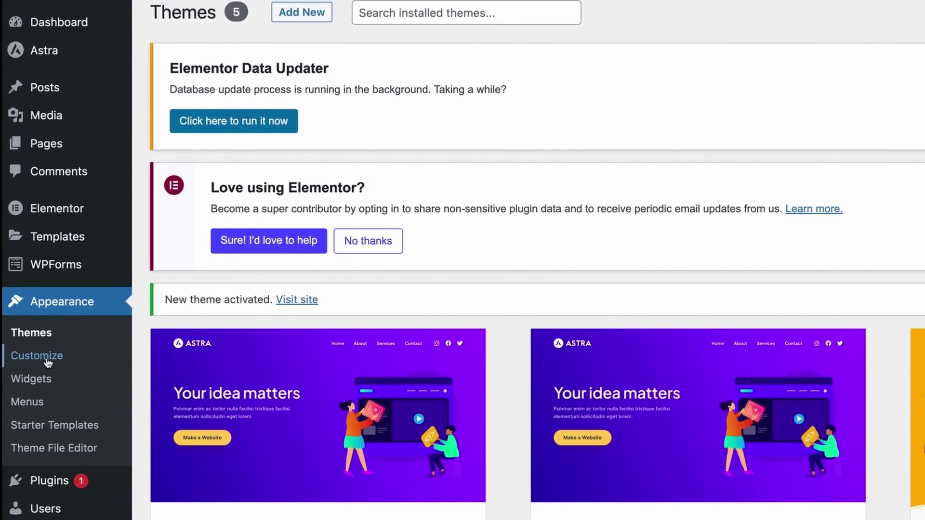
# Open the Header Builder in the theme customizer and move the Button element before the Primary Menu.
pyautogui.click(48, 358)
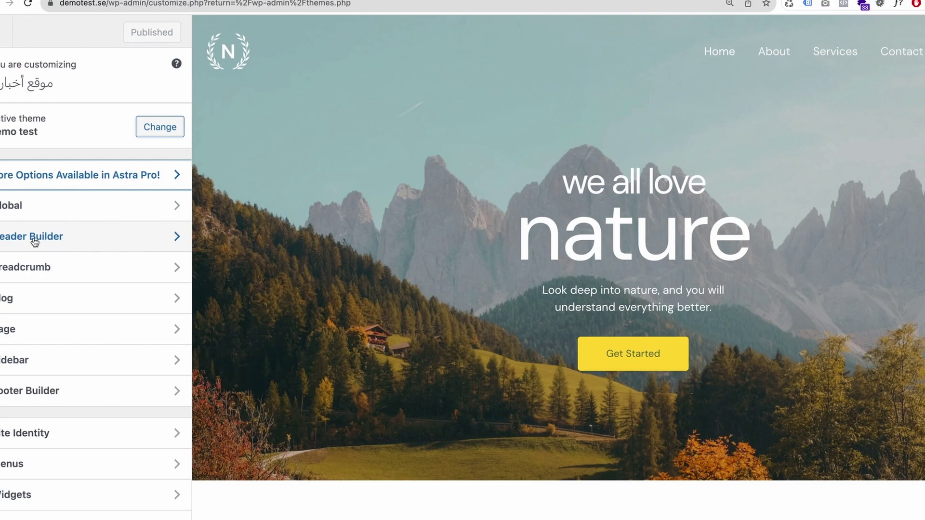
pyautogui.click(31, 236)
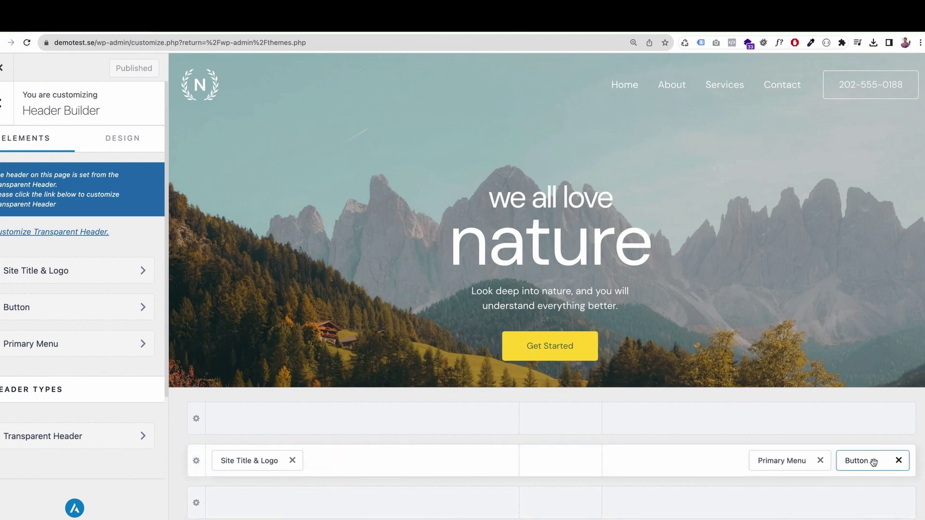
pyautogui.moveTo(875, 461); pyautogui.dragTo(792, 464)
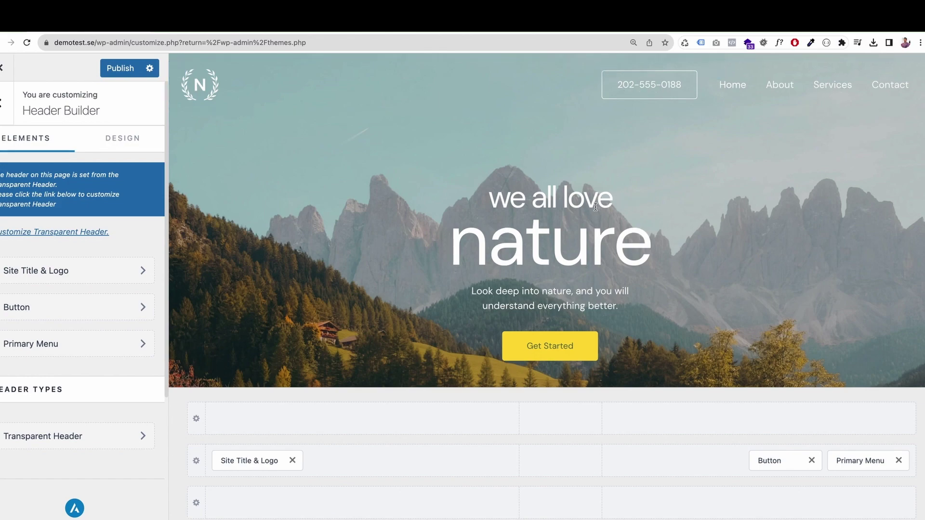
# Move the Site Title & Logo element after the Primary Menu, then return it to the start of the header row.
pyautogui.moveTo(266, 461); pyautogui.dragTo(878, 467)
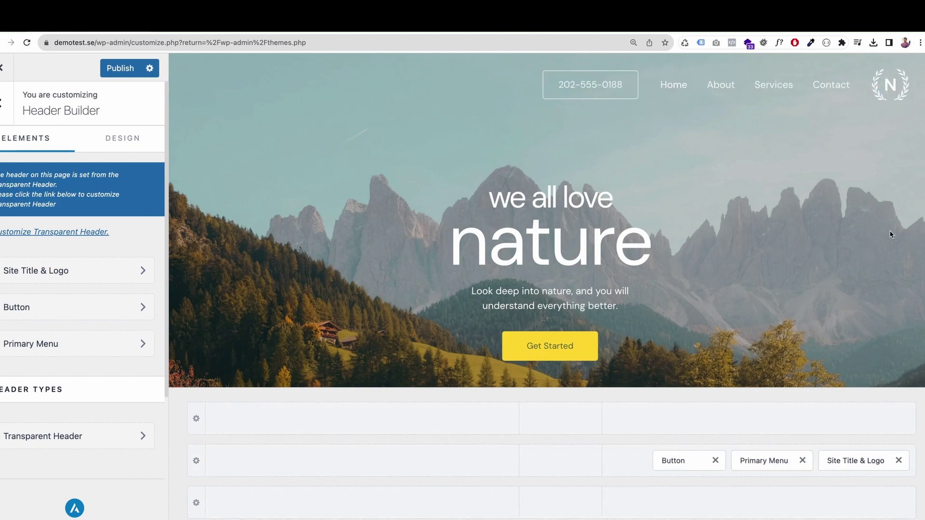
pyautogui.moveTo(853, 459); pyautogui.dragTo(359, 468)
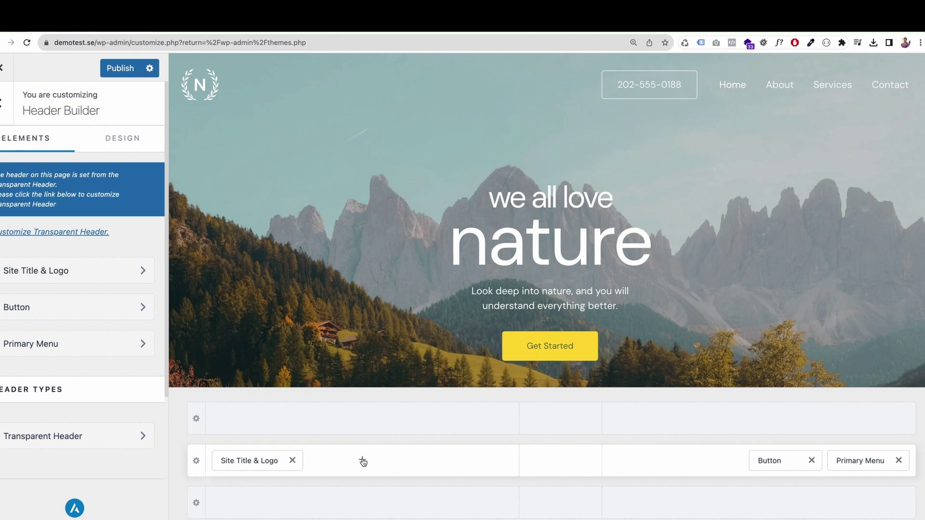
# Add a Search element beside the Site Title & Logo in the header's middle row.
pyautogui.click(363, 461)
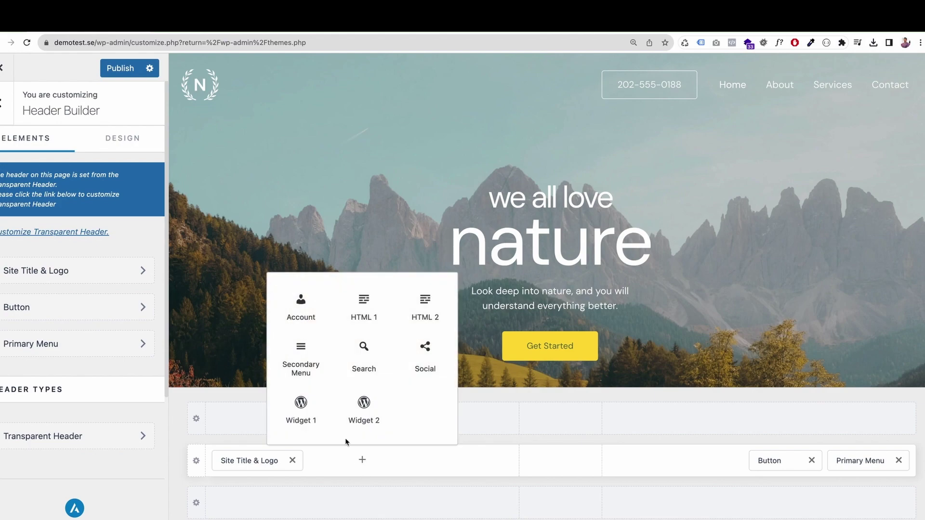
pyautogui.click(364, 359)
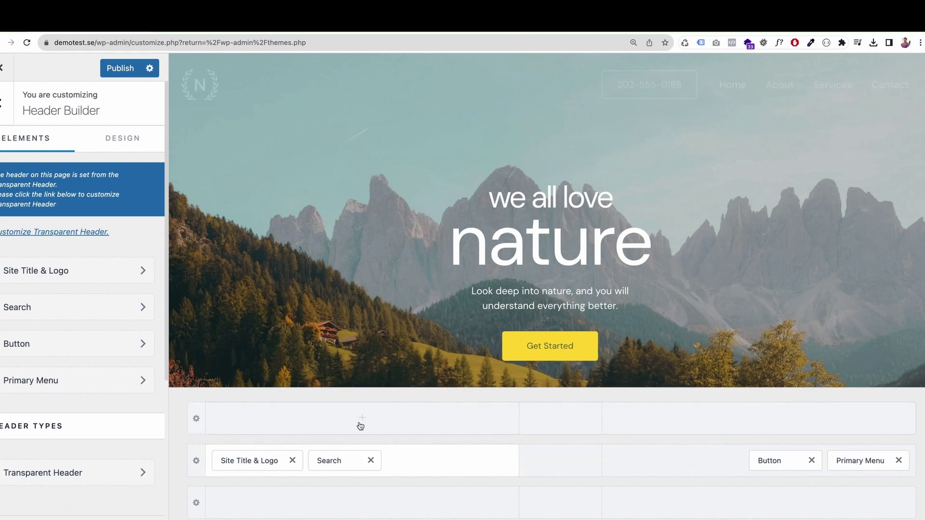
pyautogui.moveTo(246, 85)
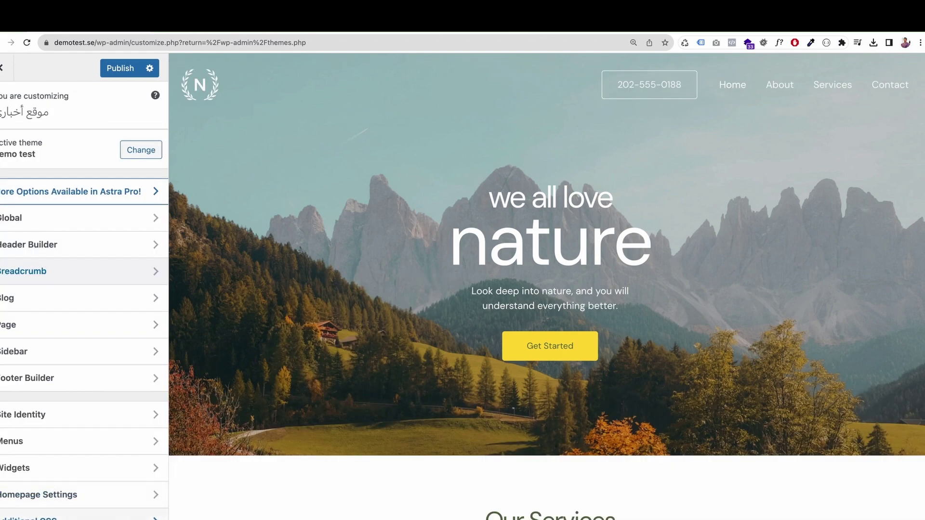
# Add the rule "* { background: red }" to the Additional CSS and check its effect down the page preview.
pyautogui.click(29, 518)
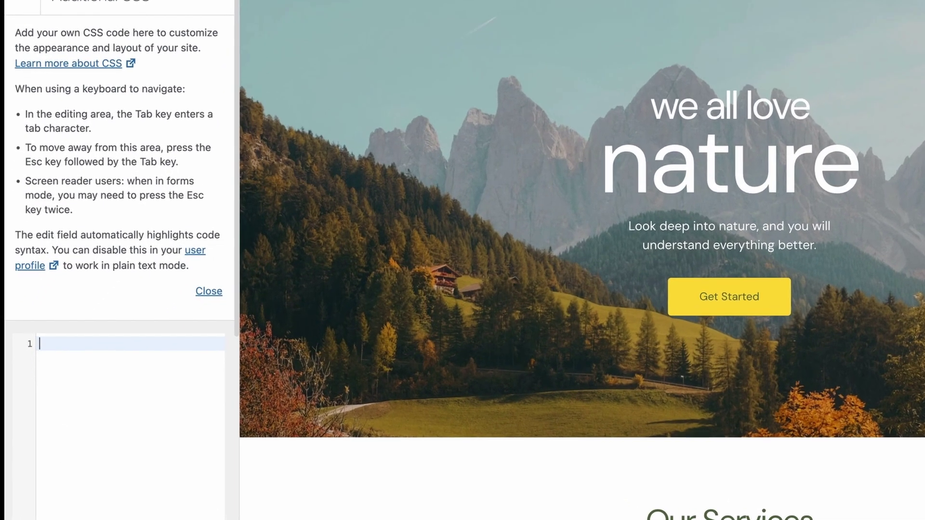
pyautogui.write('* {')
pyautogui.press('Return')
pyautogui.write('back')
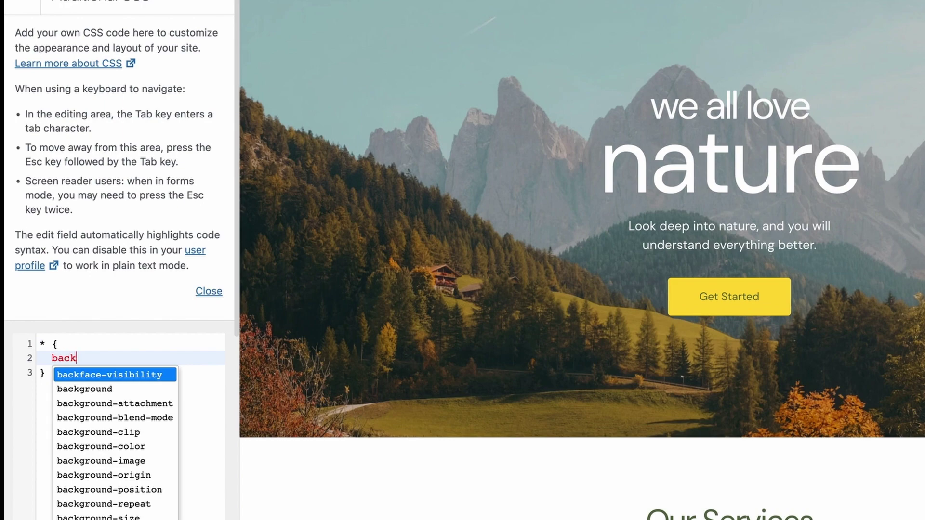
pyautogui.write('ground: red')
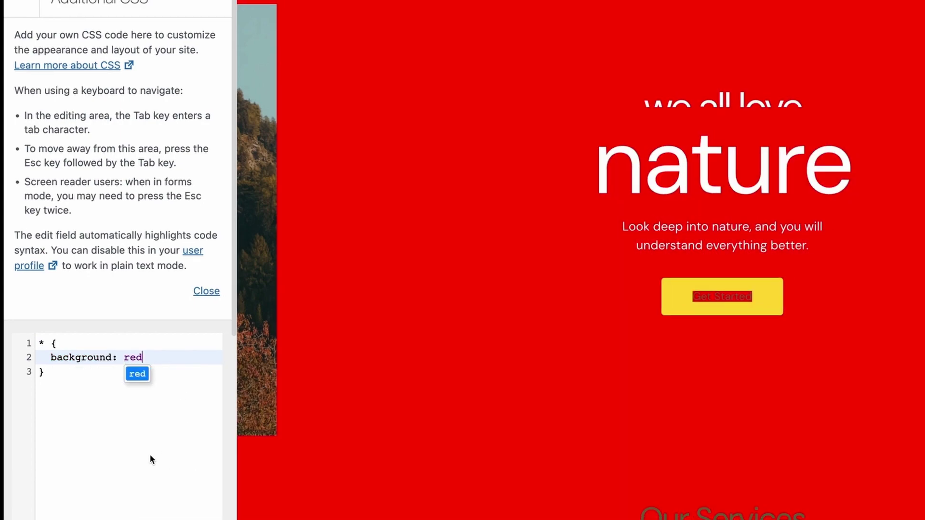
pyautogui.click(149, 454)
pyautogui.scroll(-3, 486, 319)
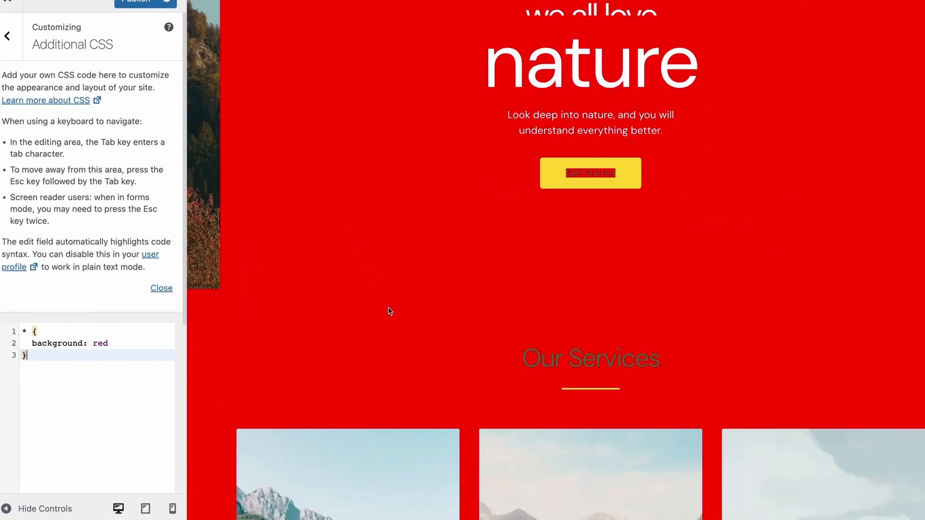
pyautogui.scroll(-15, 390, 311)
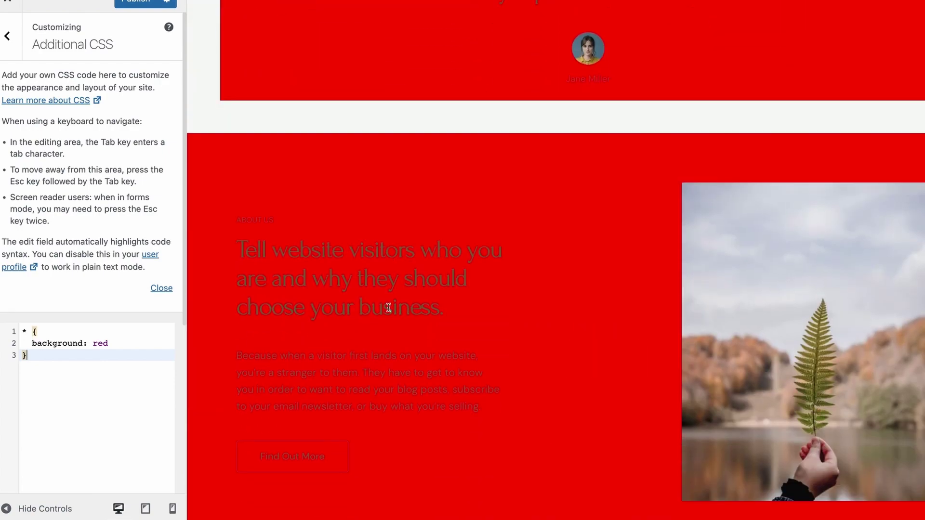
pyautogui.scroll(-5, 389, 307)
# Clear all code from the Additional CSS and leave the theme customizer, discarding the unpublished changes.
pyautogui.hotkey('ctrl', 'a')
pyautogui.press('BackSpace')
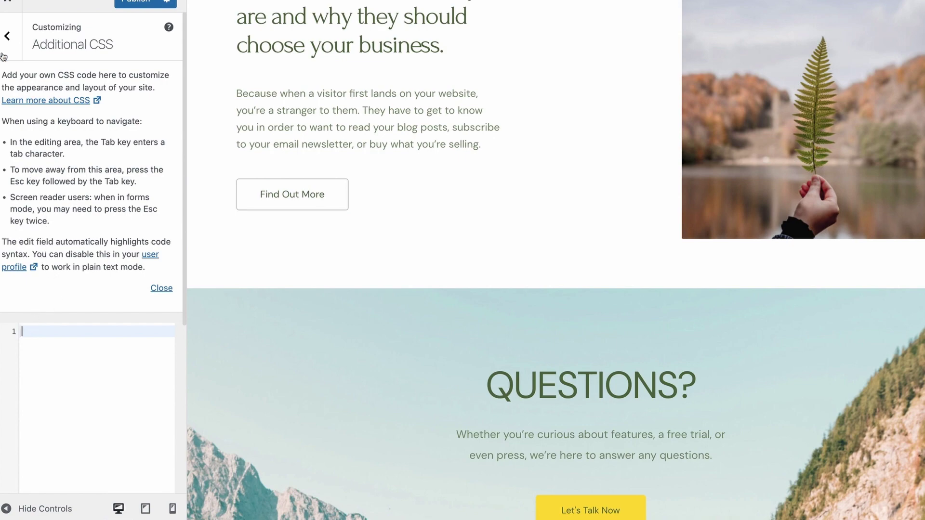
pyautogui.click(6, 50)
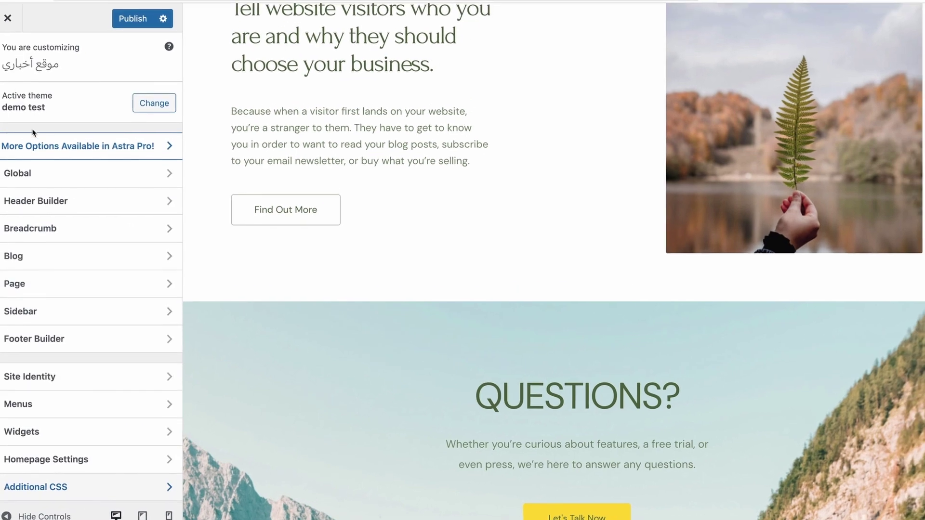
pyautogui.click(9, 46)
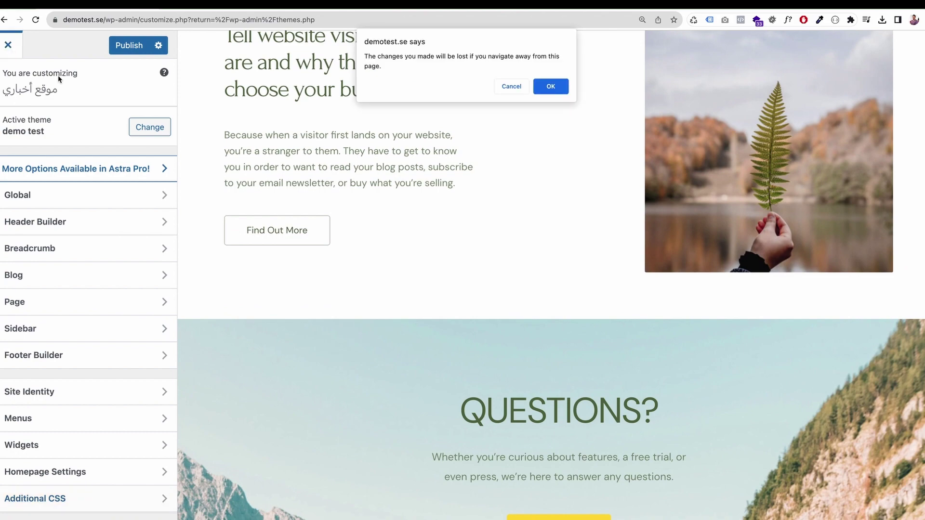
pyautogui.click(503, 91)
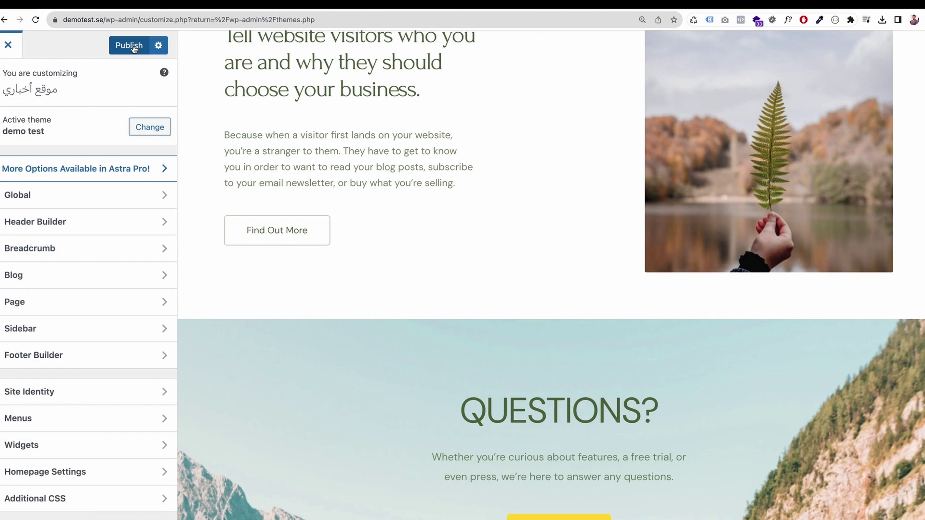
pyautogui.click(8, 47)
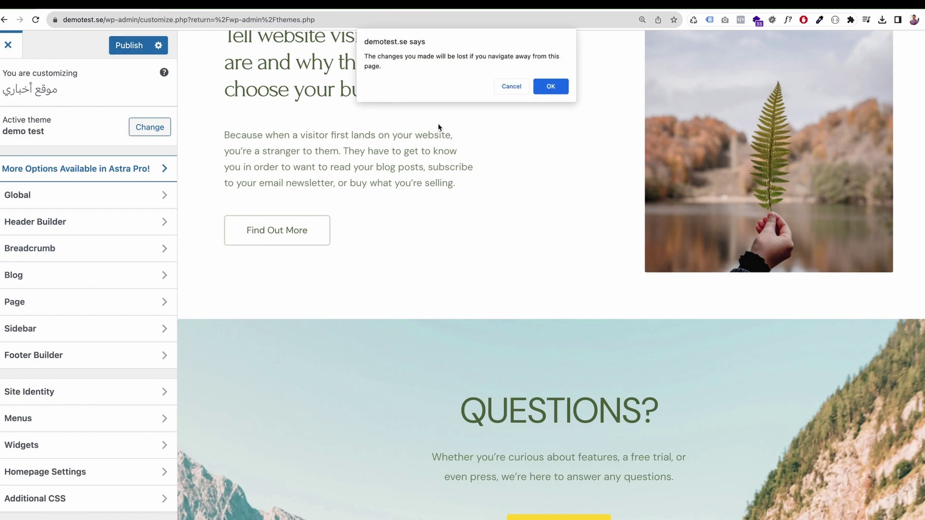
pyautogui.click(549, 87)
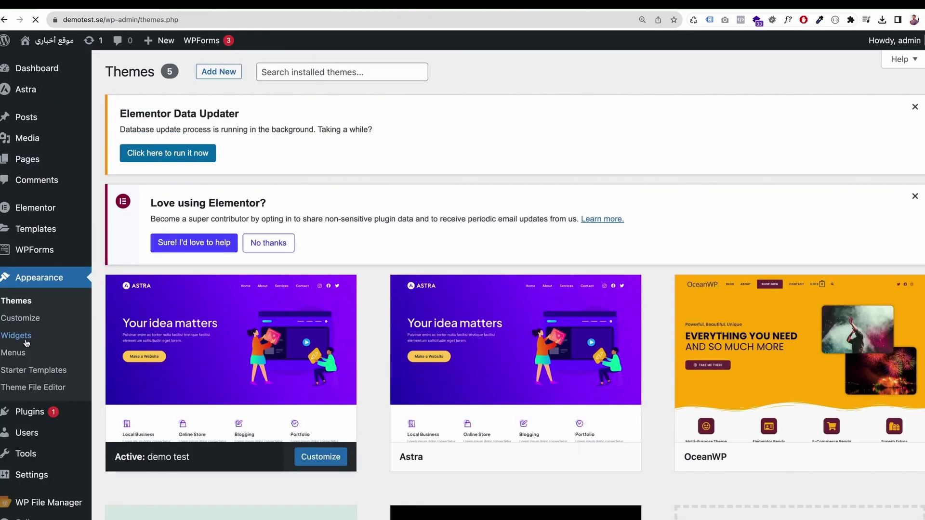
# Open the Widgets page and compare its Main Sidebar blocks with the sidebar on the site's home page.
pyautogui.click(26, 342)
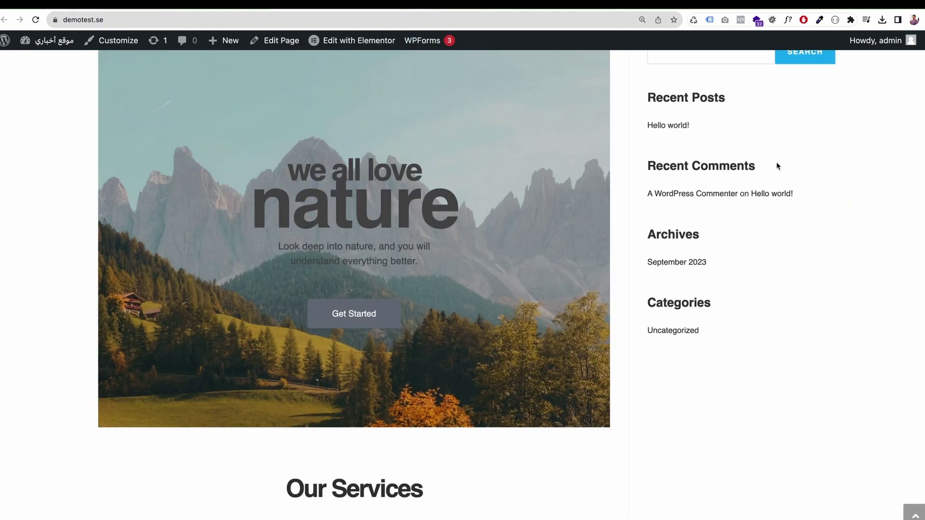
pyautogui.scroll(4, 776, 163)
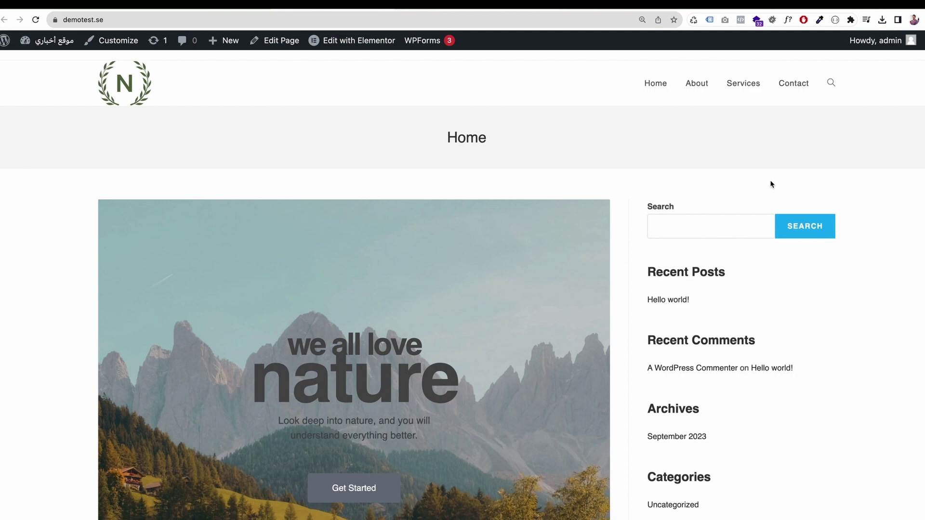
pyautogui.scroll(-1, 820, 188)
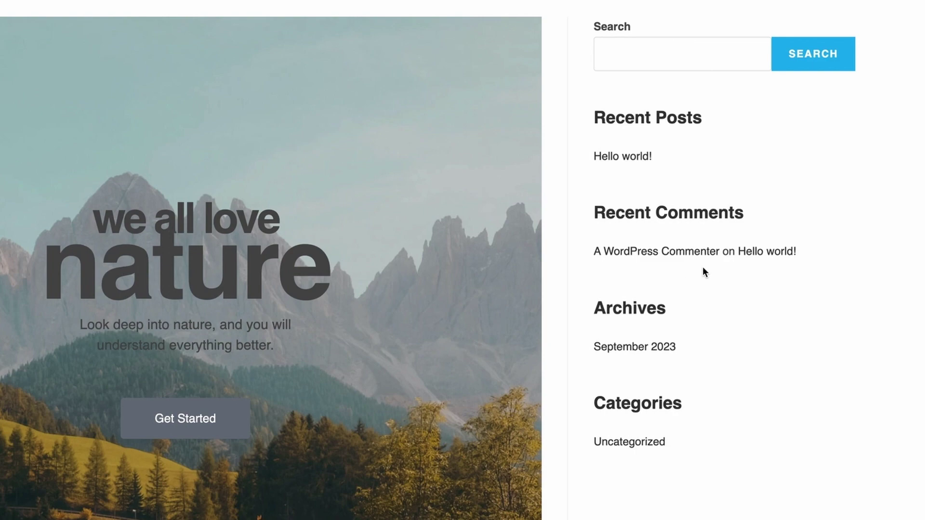
pyautogui.scroll(-2, 775, 214)
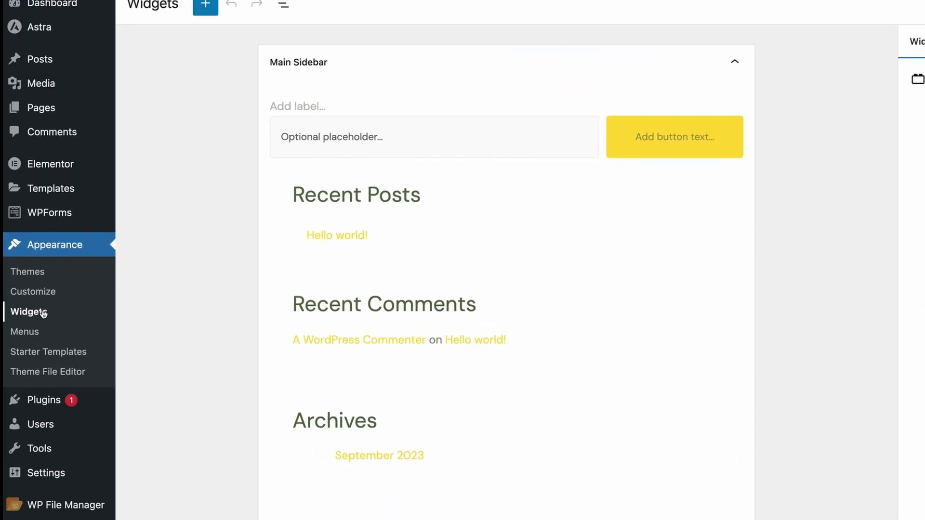
pyautogui.scroll(-1, 525, 142)
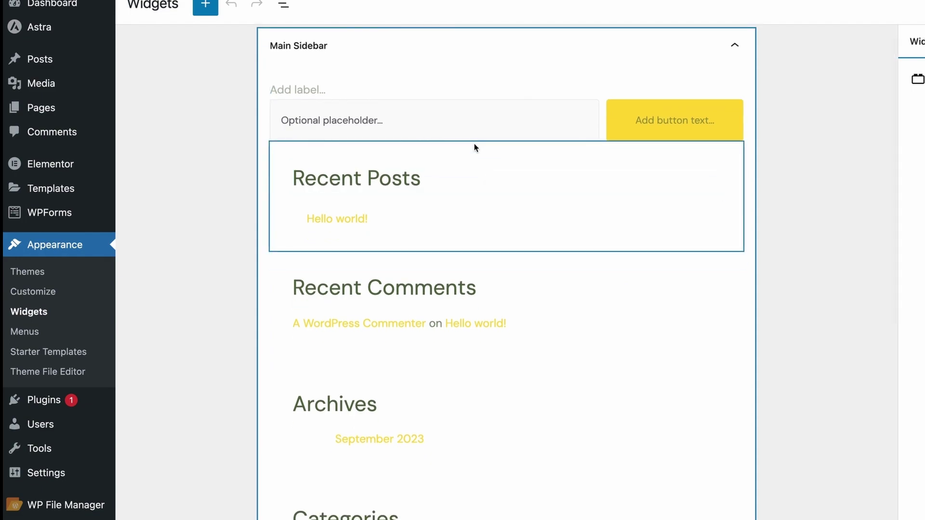
# Select the Recent Posts heading and the Search block in the Main Sidebar, and inspect the Search block's options.
pyautogui.click(694, 176)
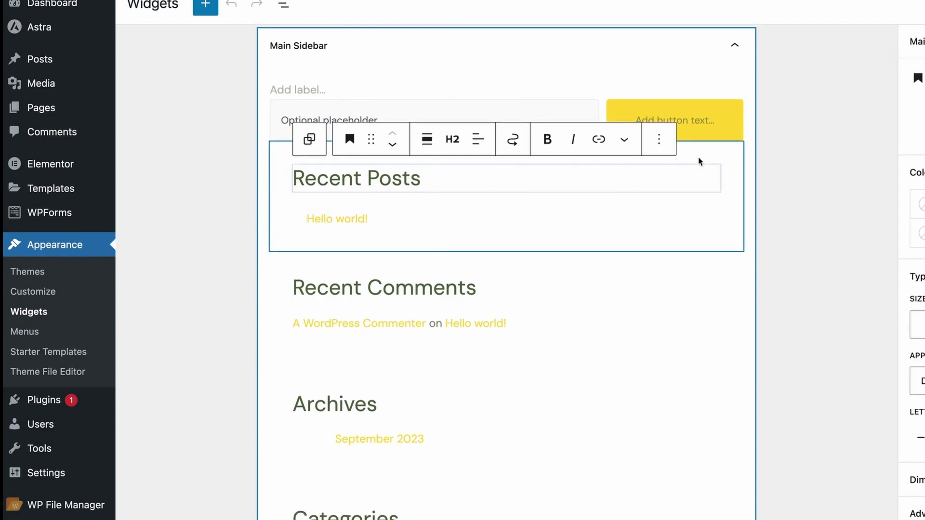
pyautogui.click(732, 157)
pyautogui.click(434, 116)
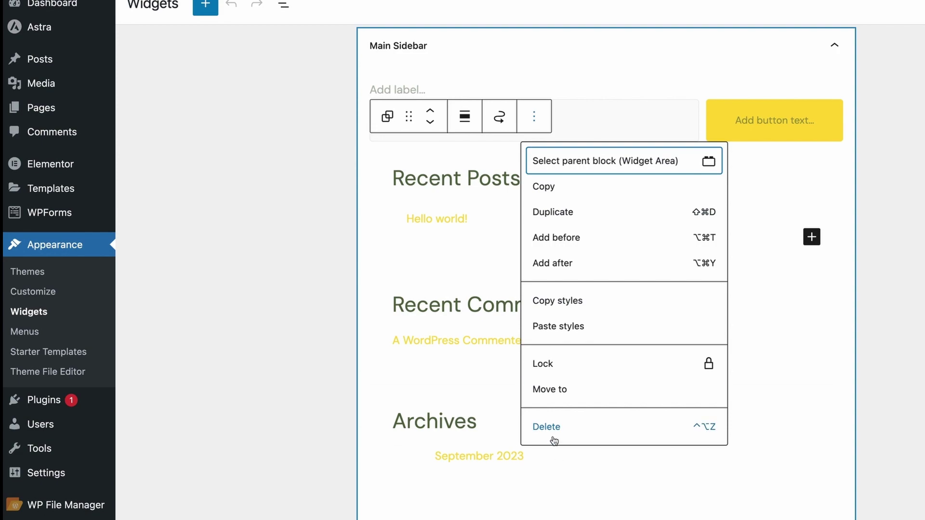
pyautogui.click(281, 382)
# Expand the Footer Bar Section 1 widget area and view the blocks offered by its block inserter.
pyautogui.scroll(-8, 370, 399)
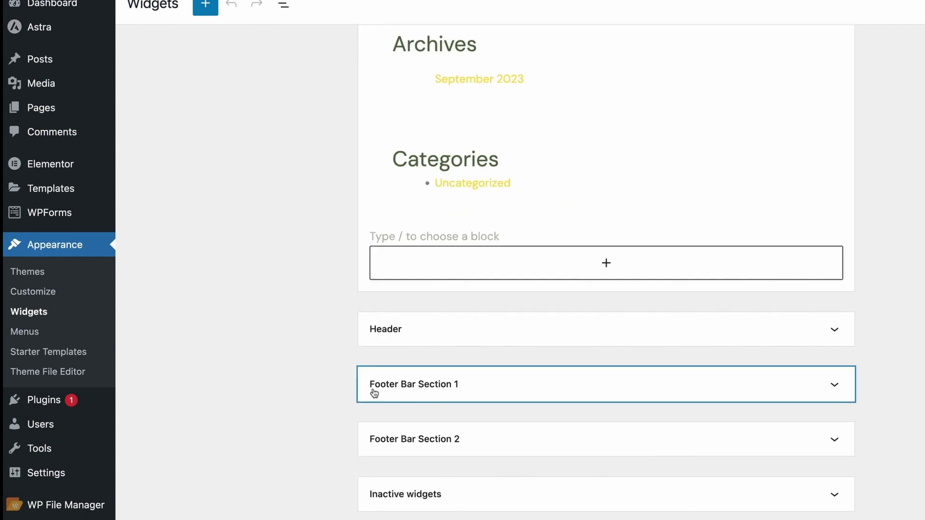
pyautogui.click(374, 399)
pyautogui.scroll(-2, 452, 433)
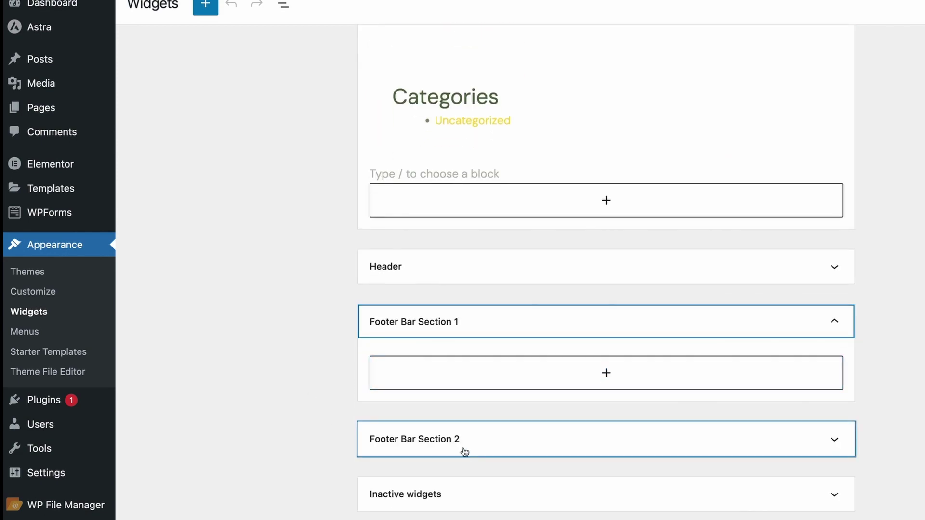
pyautogui.click(606, 373)
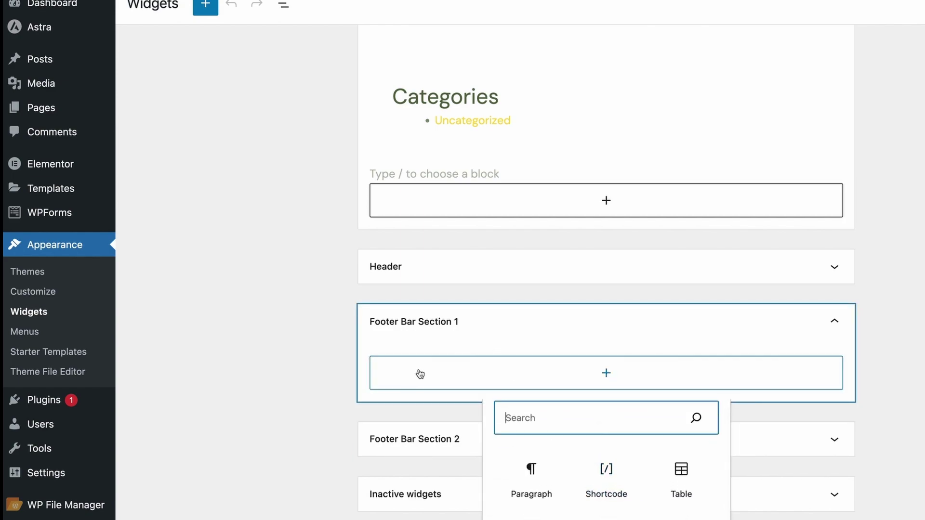
pyautogui.click(739, 328)
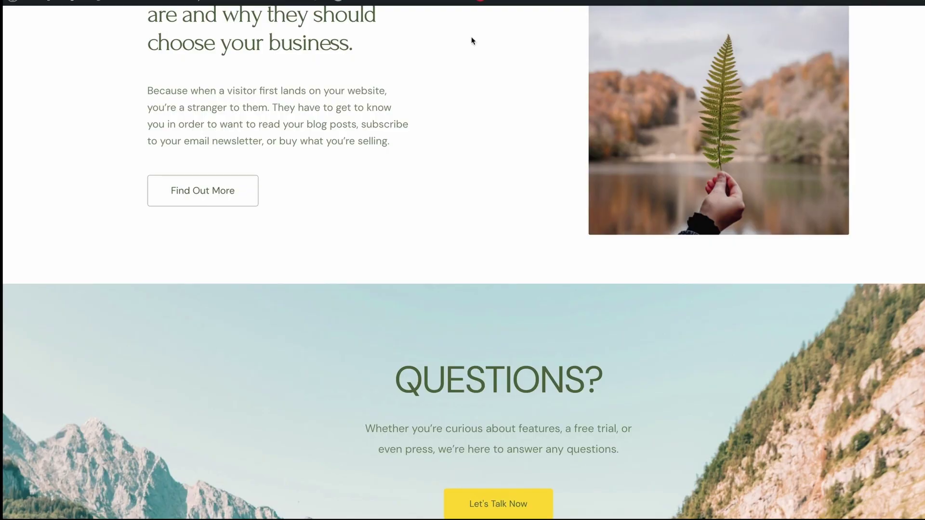
# Change the navigation label of the Home item in Main Menu to "Home 123" and save the menu.
pyautogui.scroll(-3, 450, 332)
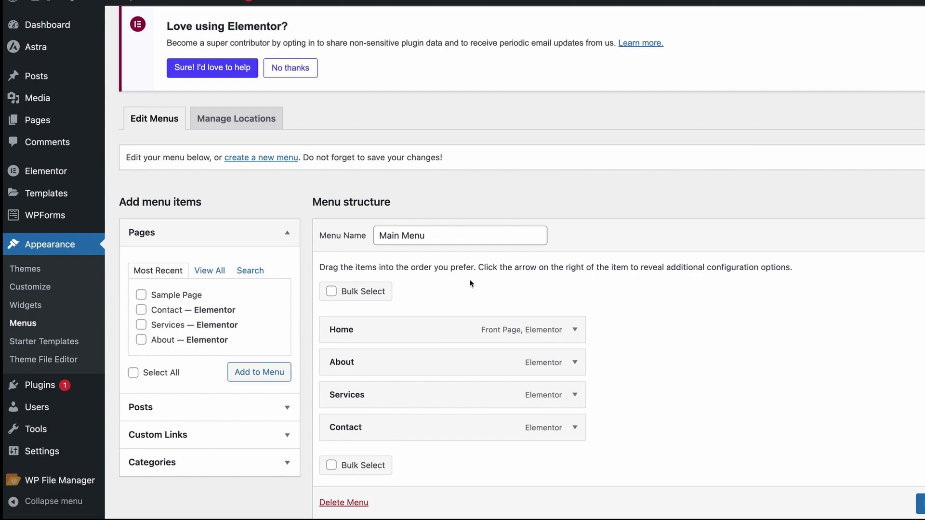
pyautogui.scroll(-1, 403, 343)
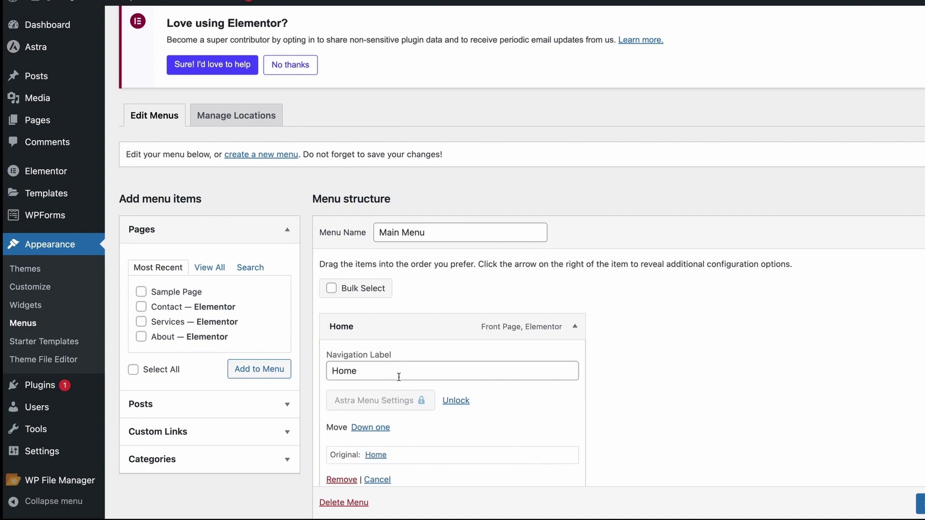
pyautogui.click(399, 378)
pyautogui.write('1')
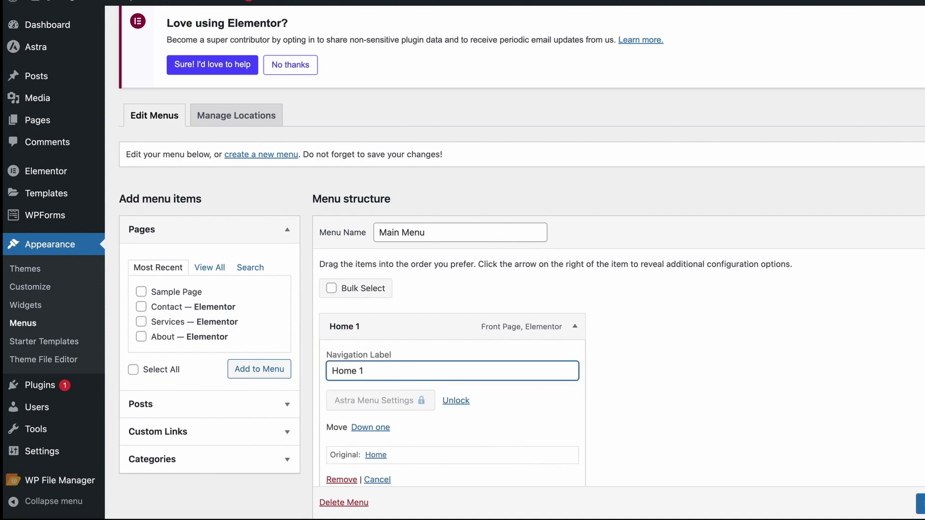
pyautogui.write('23')
pyautogui.scroll(-1, 719, 203)
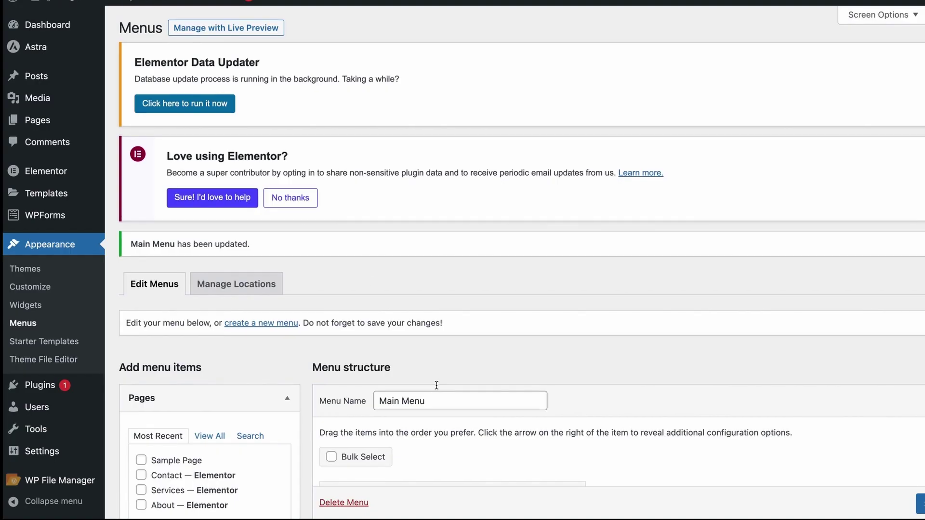
pyautogui.scroll(-5, 228, 248)
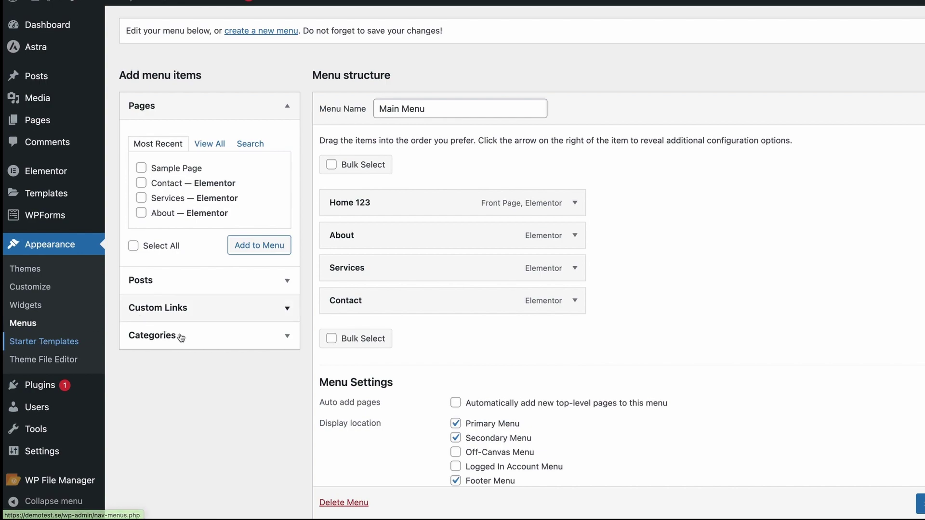
# Open the Starter Templates library and preview the Brandstore template down to its product listings.
pyautogui.click(65, 341)
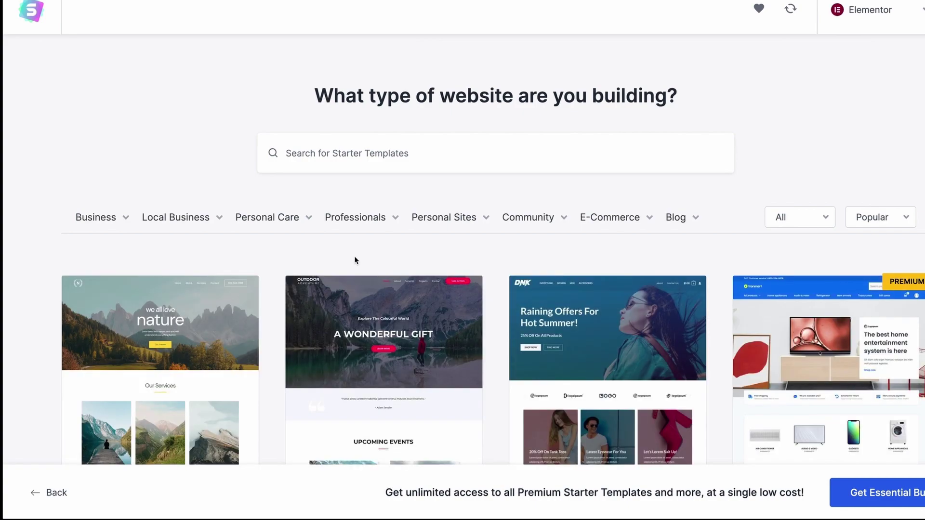
pyautogui.scroll(-3, 598, 336)
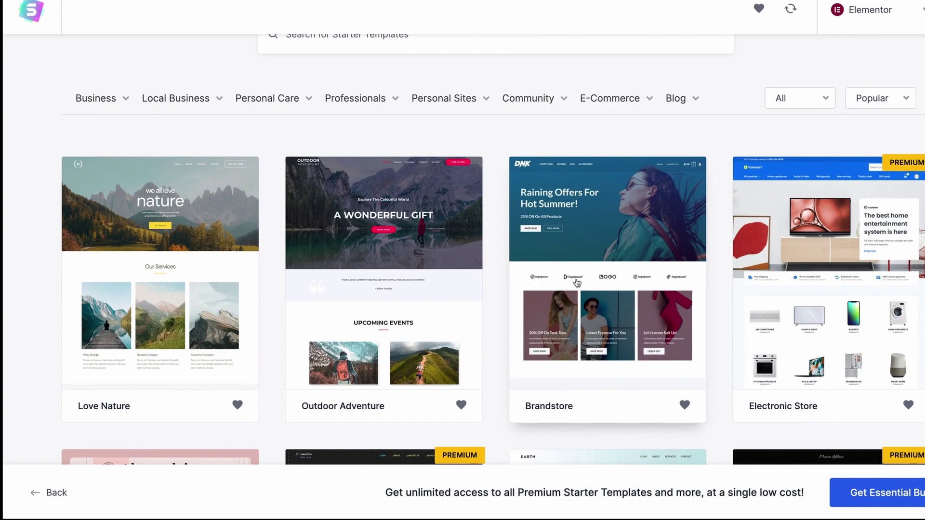
pyautogui.click(596, 307)
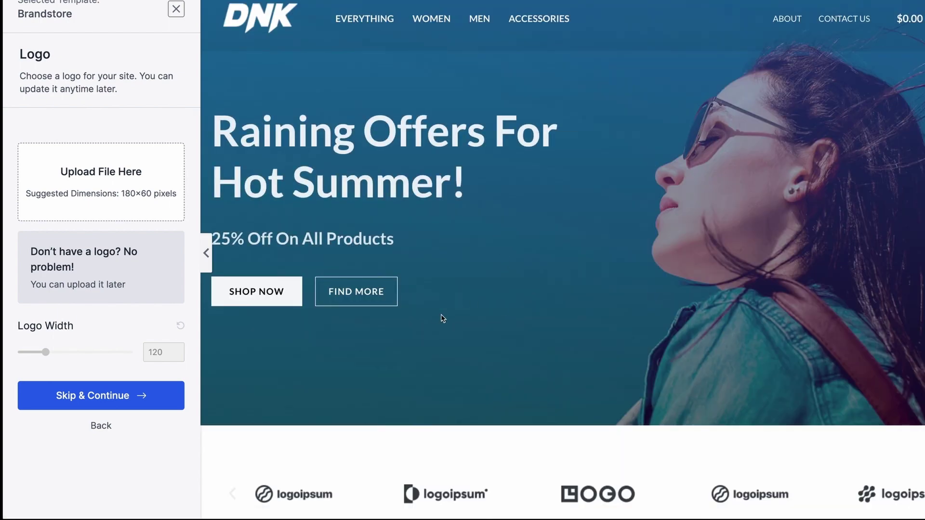
pyautogui.scroll(-10, 442, 318)
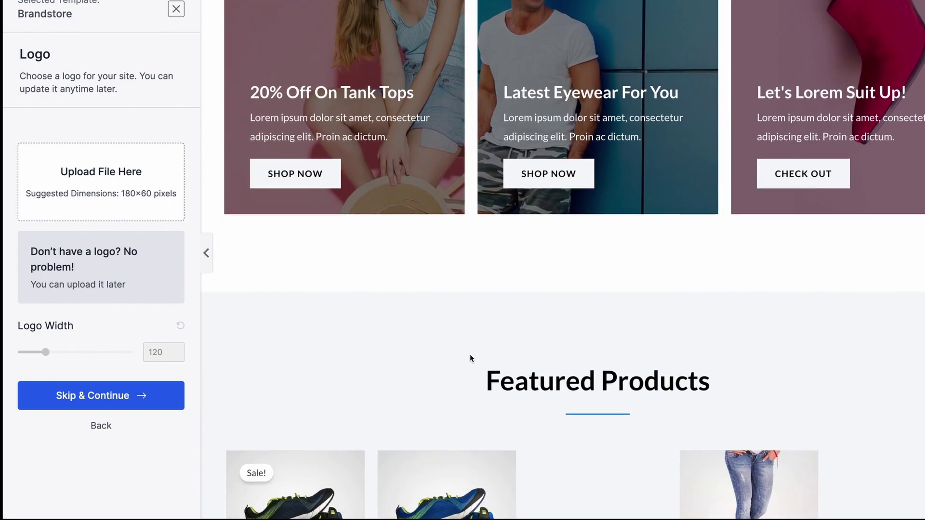
pyautogui.scroll(-5, 487, 345)
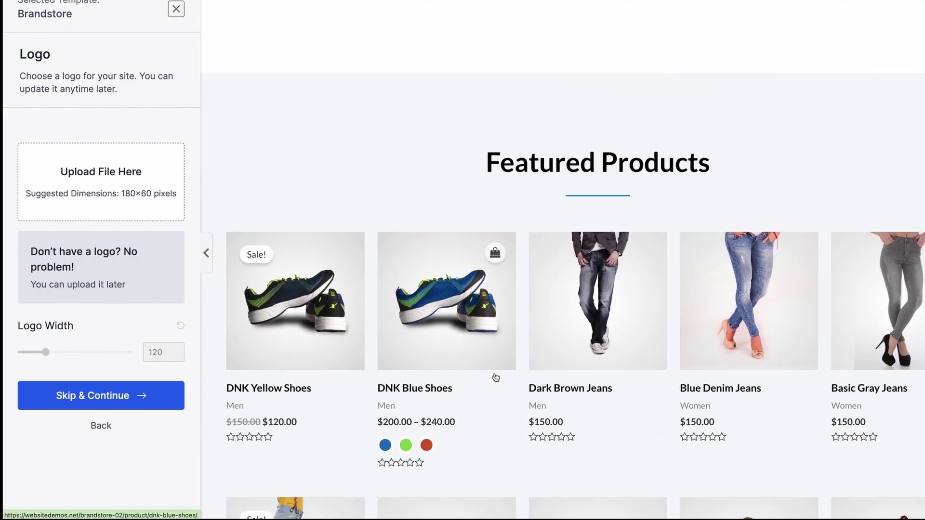
pyautogui.scroll(-8, 486, 376)
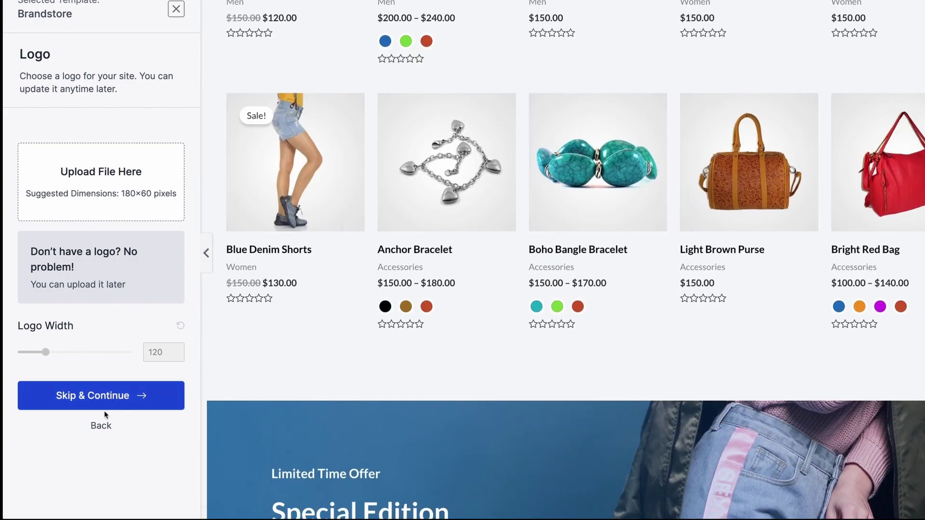
# Skip the Brandstore customization pages, view the final import form, and close it without building the website.
pyautogui.click(104, 402)
pyautogui.click(105, 452)
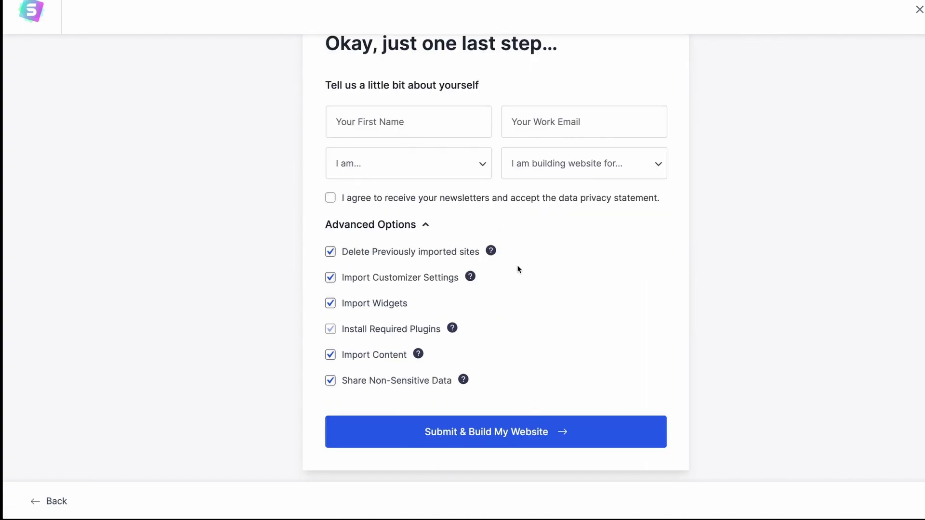
pyautogui.click(920, 10)
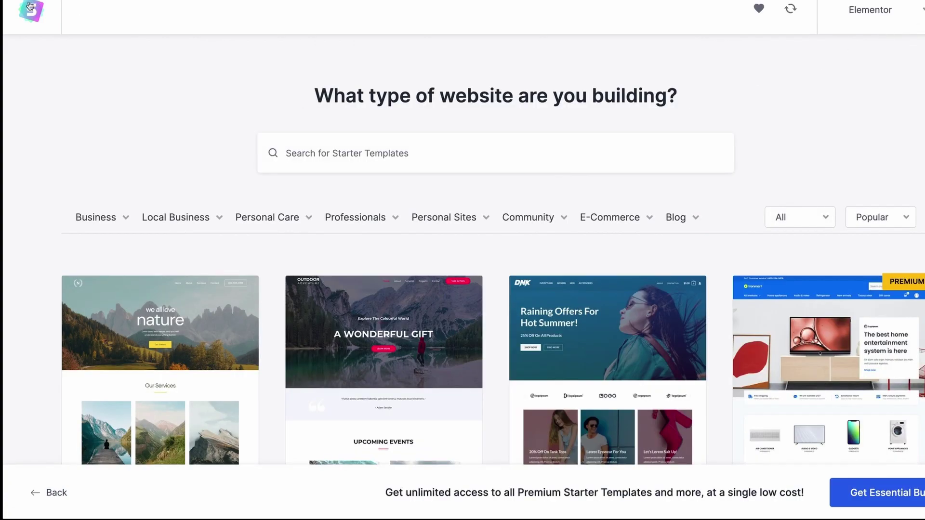
# Return to the WordPress admin at demotest.se/wp-admin/ and view the demo test theme's style.css in the Theme File Editor.
pyautogui.click(30, 7)
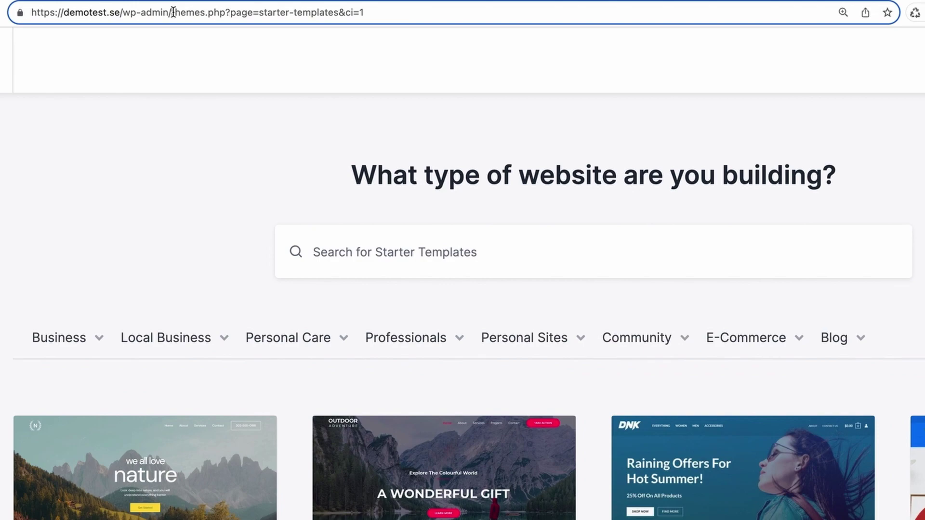
pyautogui.moveTo(171, 12); pyautogui.dragTo(436, 4)
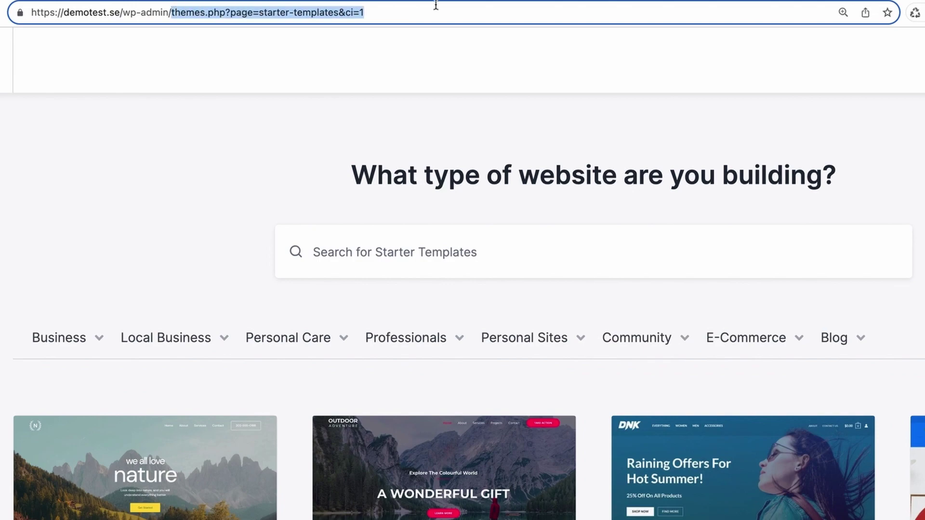
pyautogui.press('BackSpace')
pyautogui.press('Return')
pyautogui.click(104, 436)
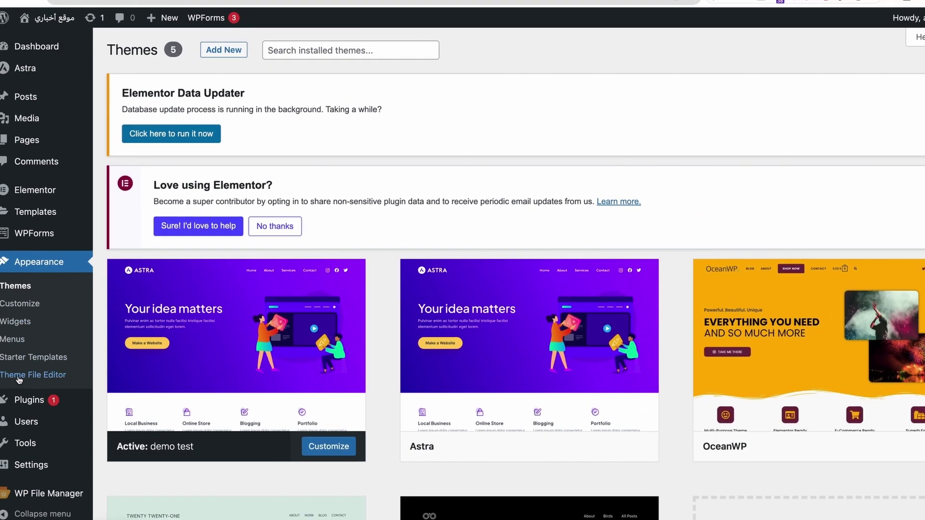
pyautogui.click(18, 378)
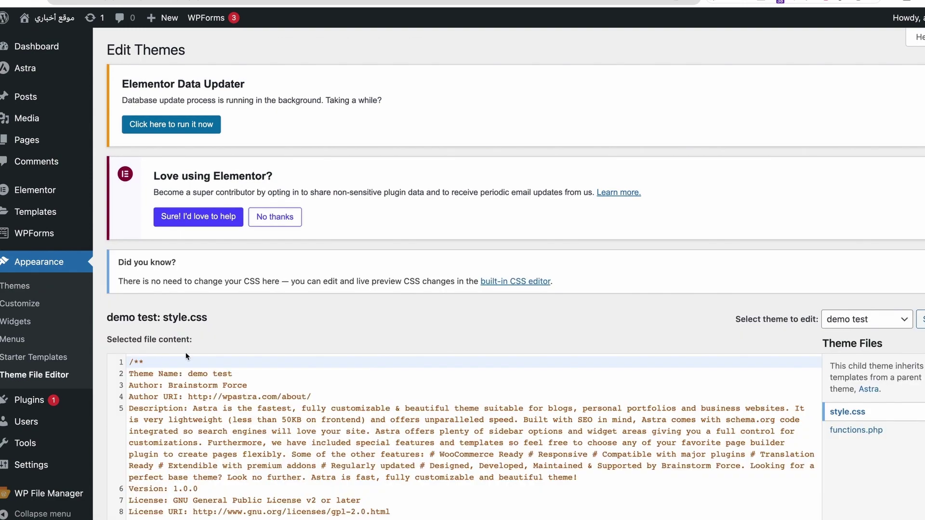
pyautogui.scroll(-1, 255, 336)
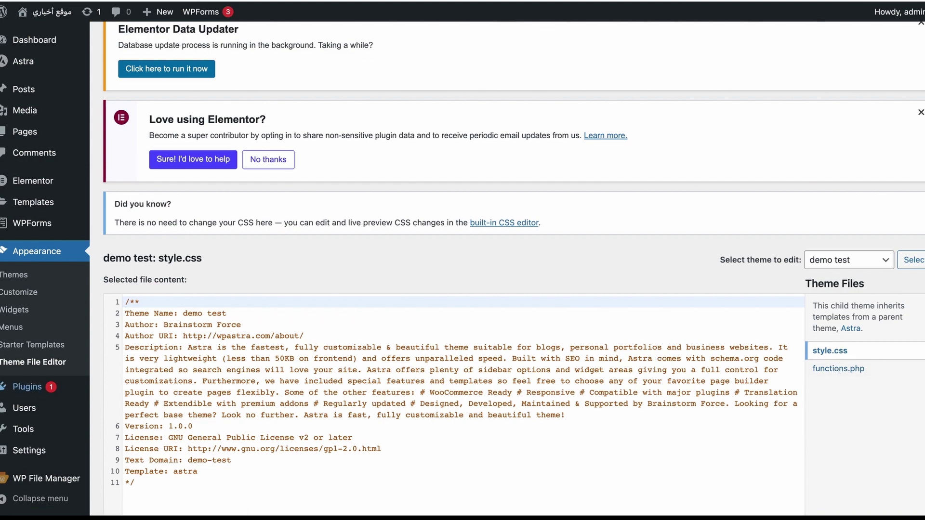
# Activate the parent Astra theme and open its functions.php in the Theme File Editor.
pyautogui.click(14, 275)
pyautogui.moveTo(455, 408)
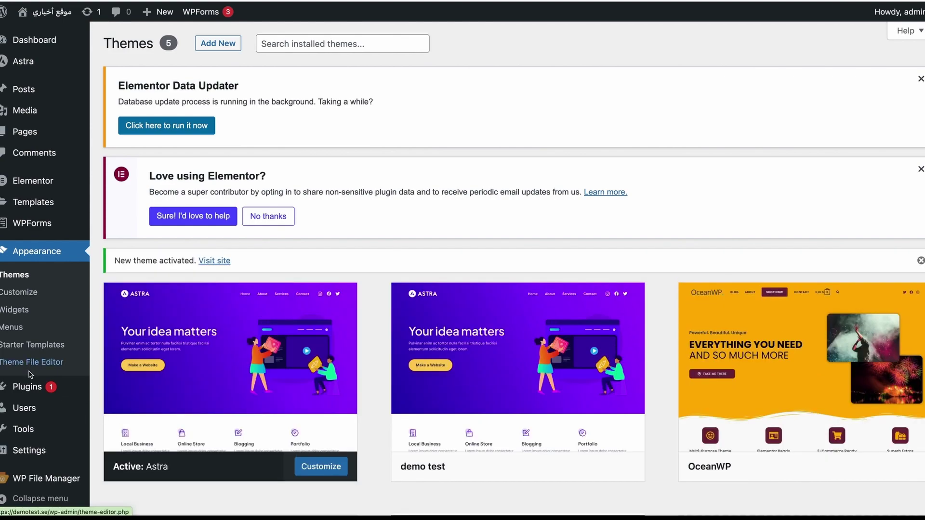
pyautogui.click(30, 370)
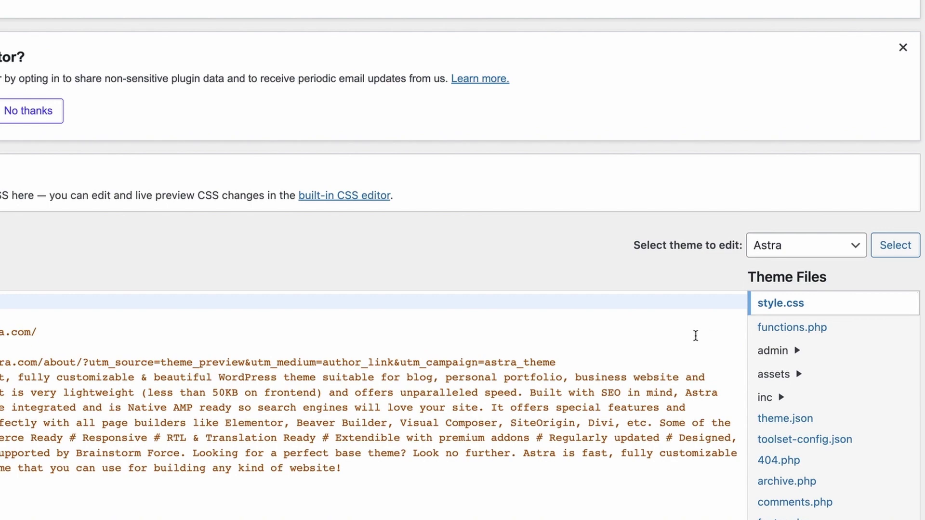
pyautogui.scroll(-2, 891, 384)
pyautogui.scroll(-3, 887, 373)
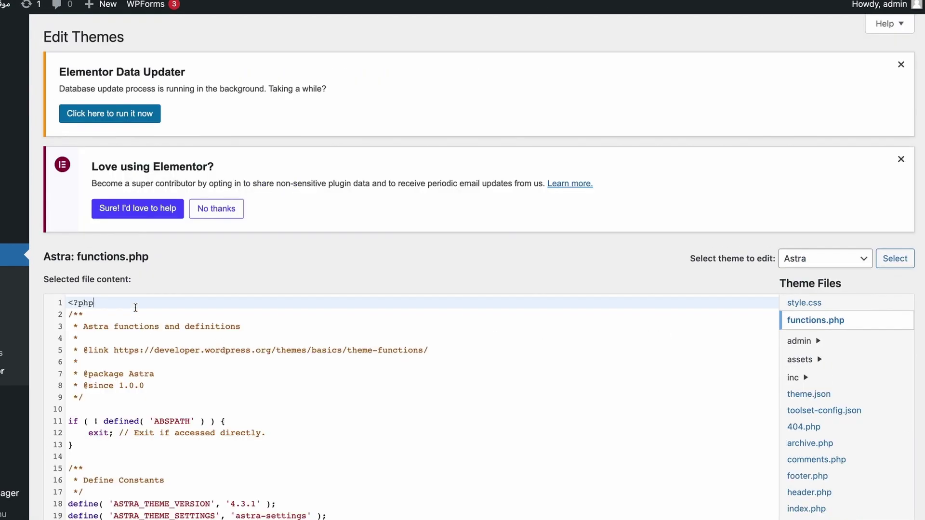
# Insert the line dfgdfg below the opening PHP tag in Astra's functions.php and try to update the file.
pyautogui.press('Return')
pyautogui.write('dfgdfg')
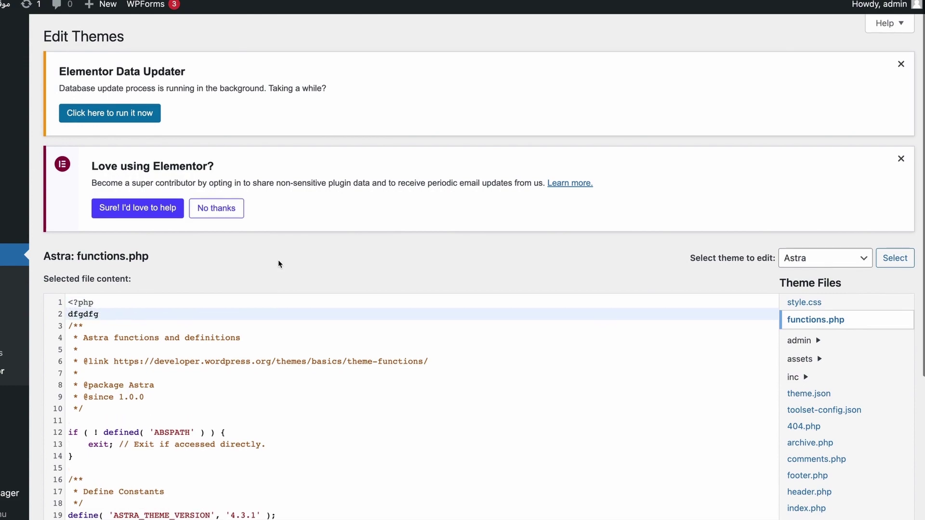
pyautogui.scroll(-5, 279, 263)
pyautogui.click(86, 475)
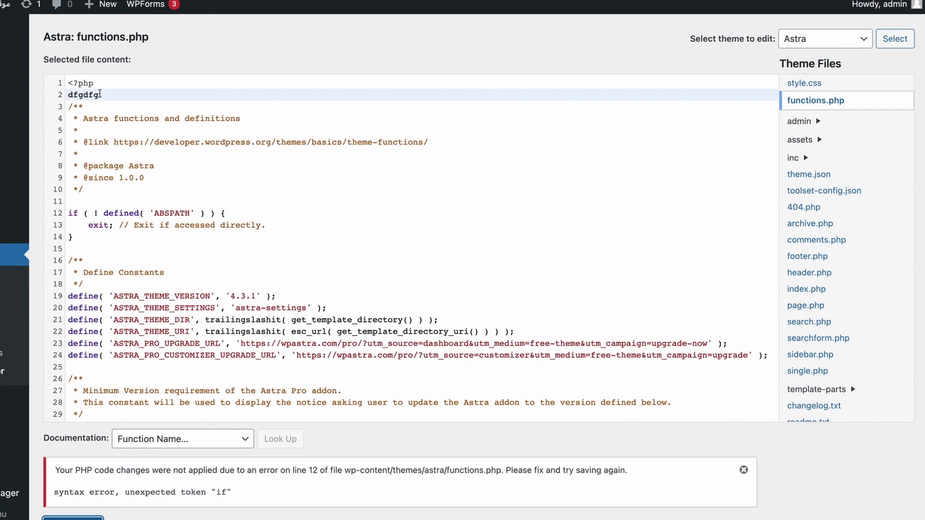
# Replace the dfgdfg line in functions.php with echo "BraaSite"; update the file and check the site.
pyautogui.moveTo(99, 94); pyautogui.dragTo(67, 95)
pyautogui.press('BackSpace')
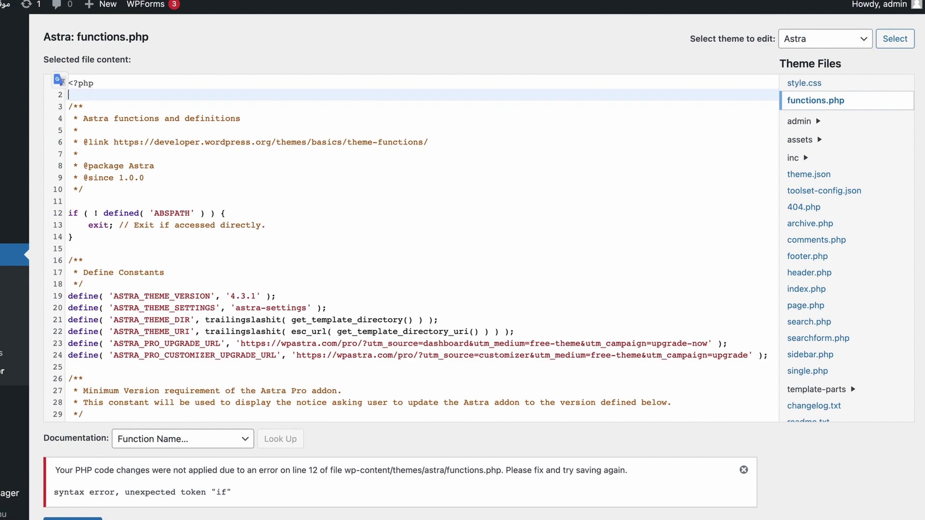
pyautogui.write('echo ')
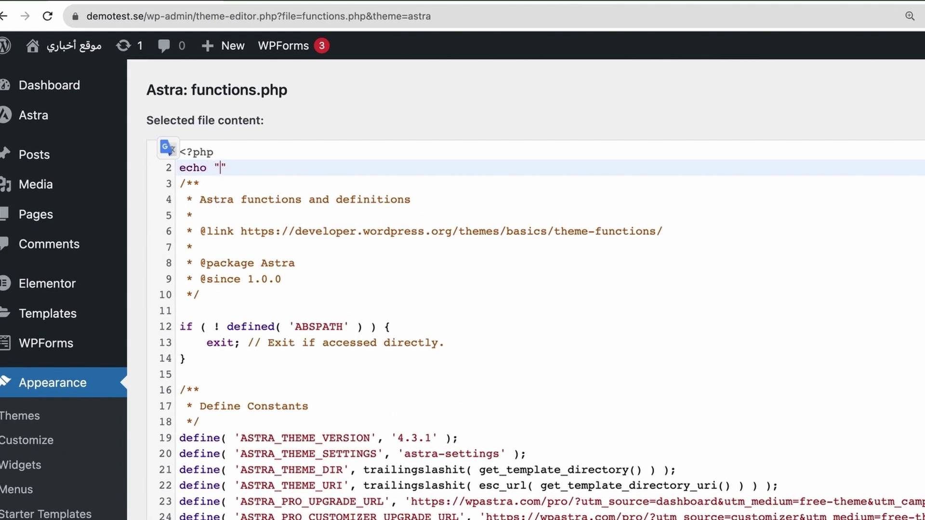
pyautogui.write('"BraaSite')
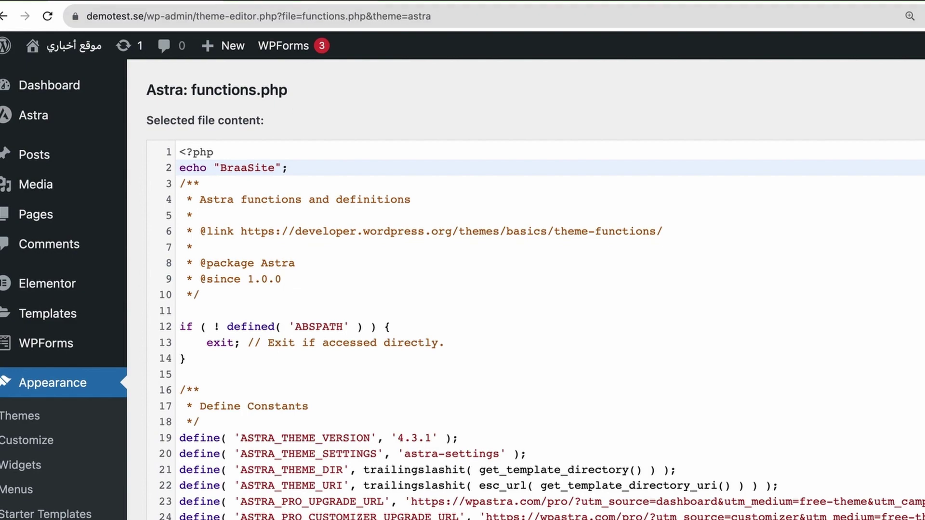
pyautogui.click(313, 4)
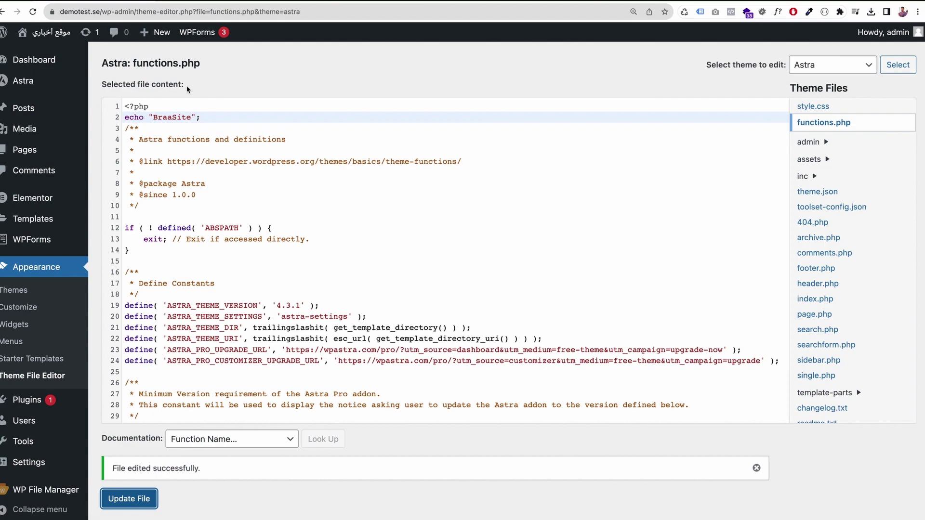
# Delete the echo "BraaSite"; line from Astra's functions.php and update the file.
pyautogui.moveTo(204, 119); pyautogui.dragTo(125, 117)
pyautogui.press('BackSpace')
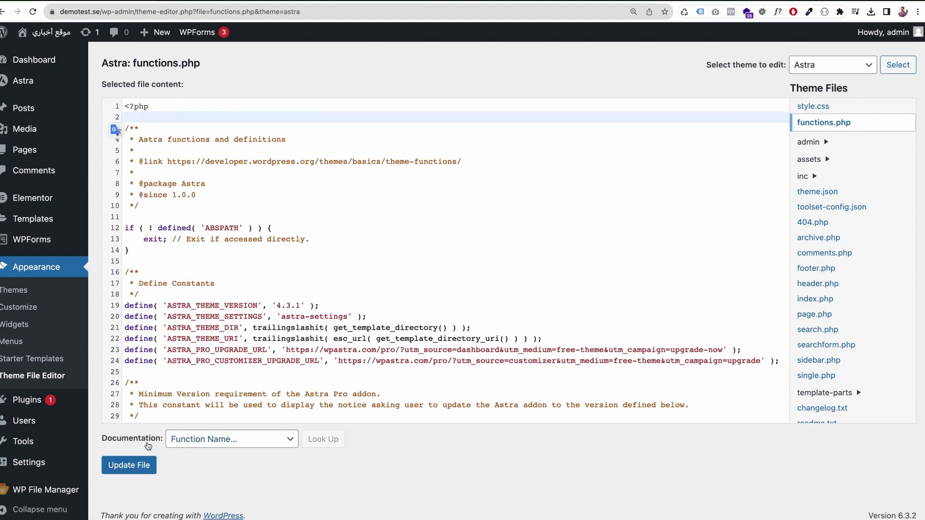
pyautogui.click(129, 466)
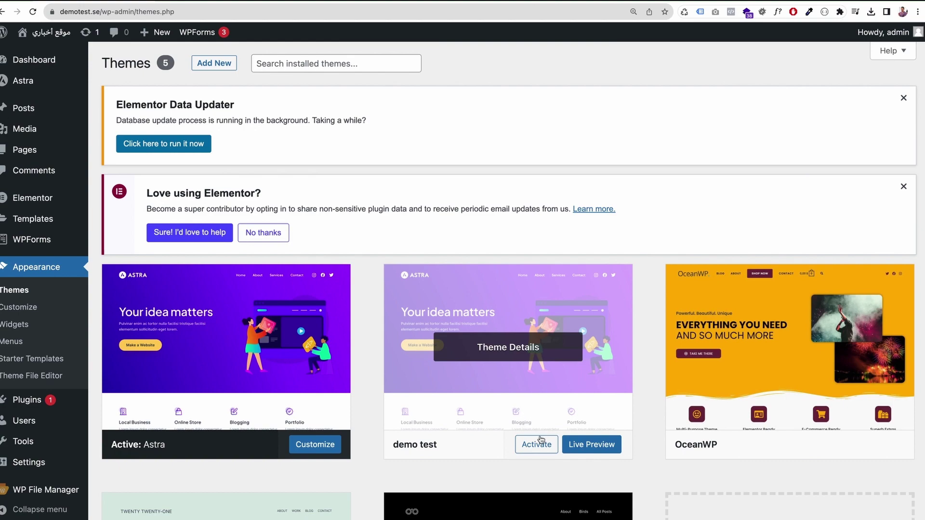
# Activate the demo test child theme and open its style.css in the Theme File Editor.
pyautogui.click(542, 442)
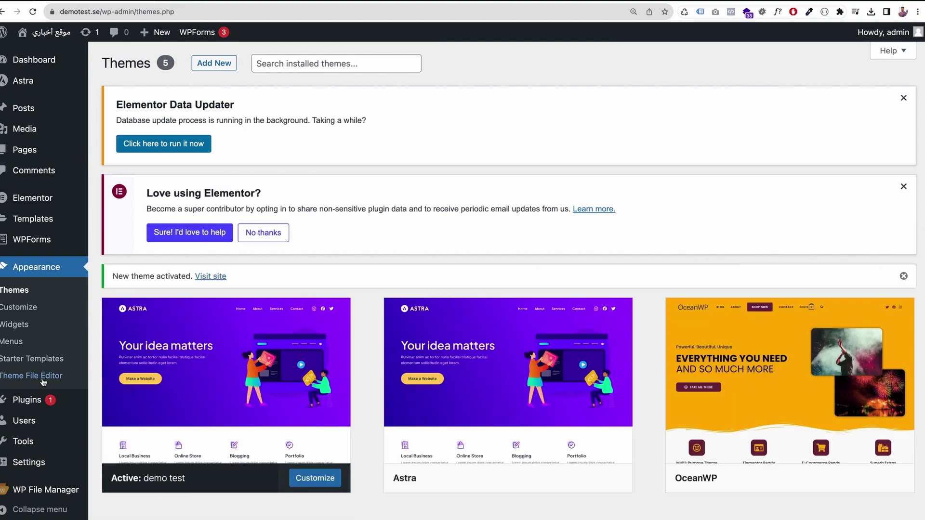
pyautogui.click(44, 381)
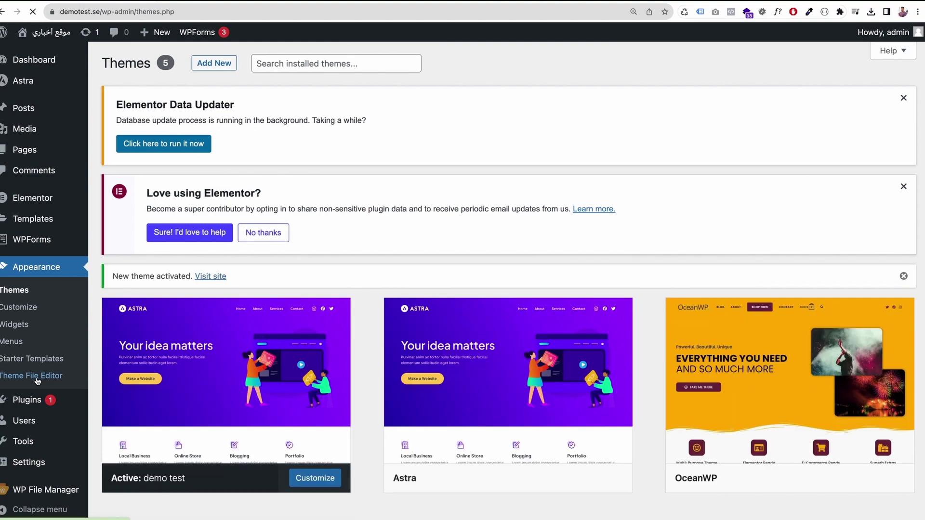
pyautogui.scroll(-2, 851, 400)
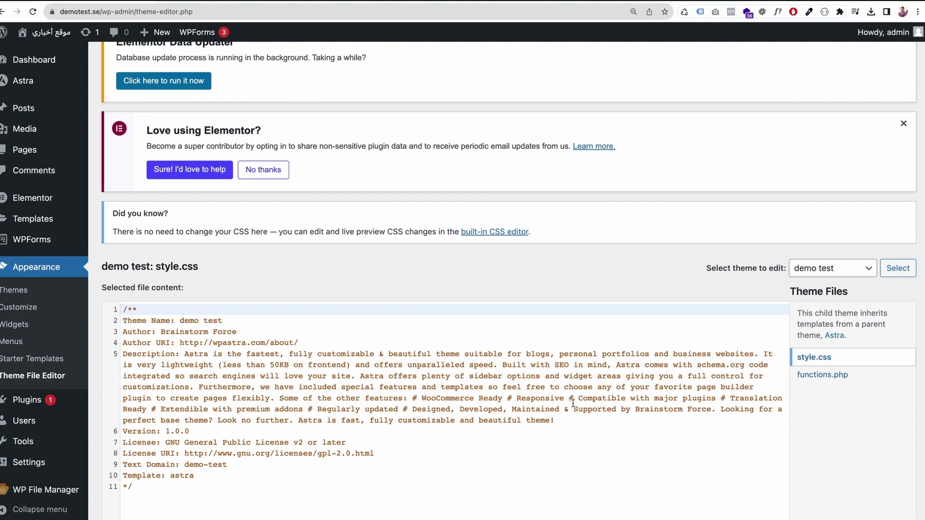
pyautogui.scroll(-2, 545, 402)
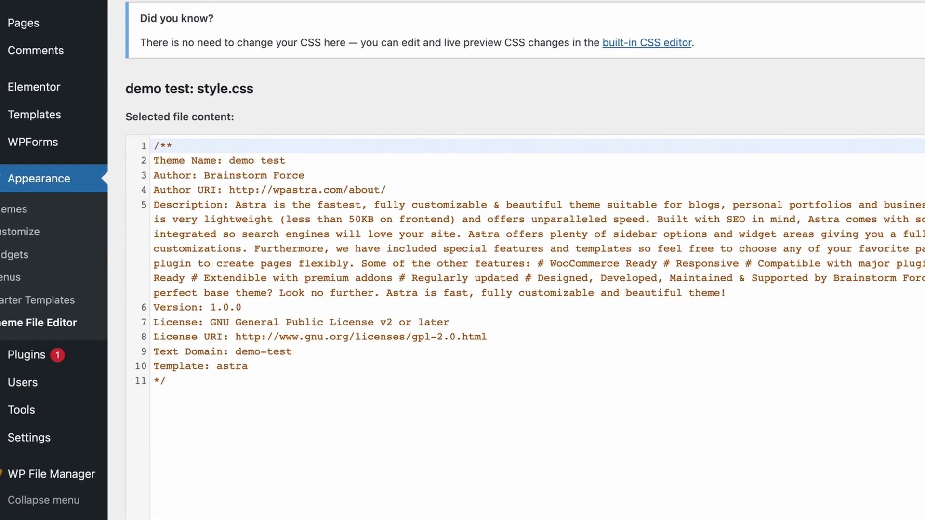
# Add the rule * { background: red; } below the header comment in demo test's style.css and update the file.
pyautogui.click(191, 382)
pyautogui.press('Return')
pyautogui.press('Return')
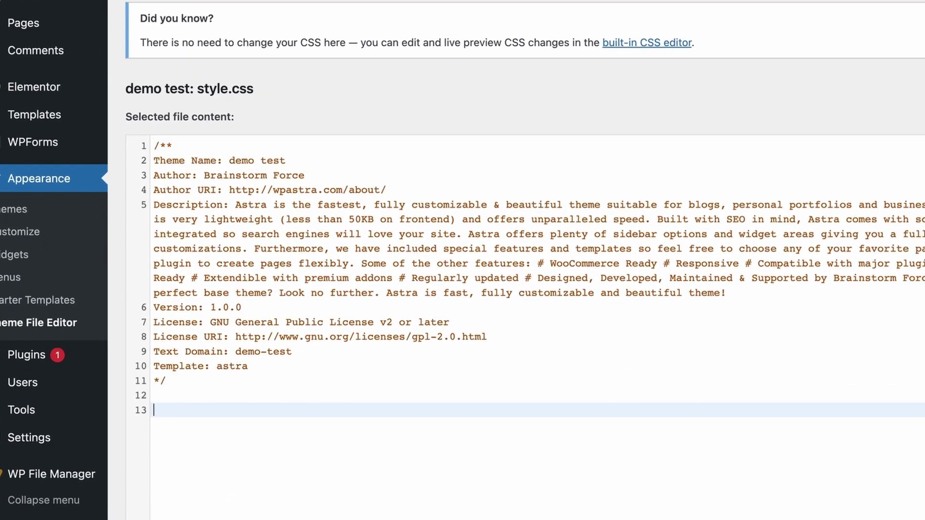
pyautogui.write('* {')
pyautogui.press('Return')
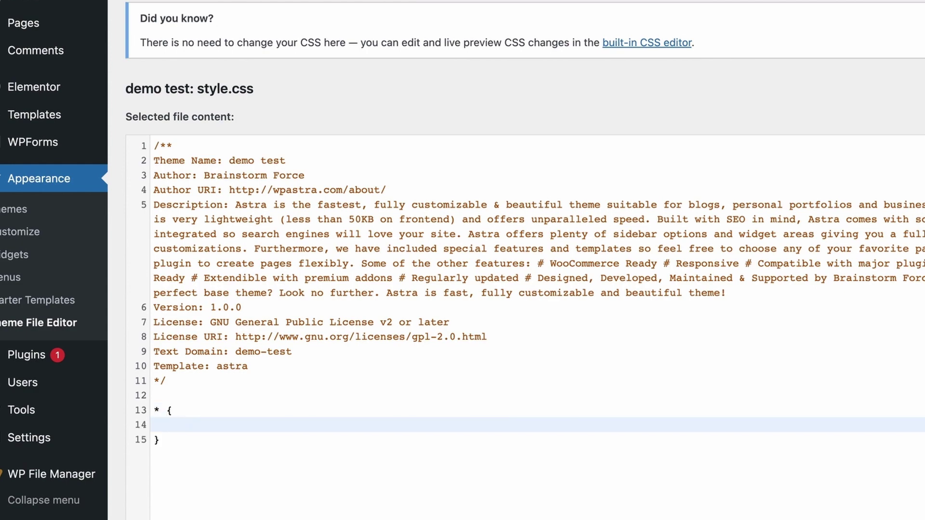
pyautogui.write('background: ')
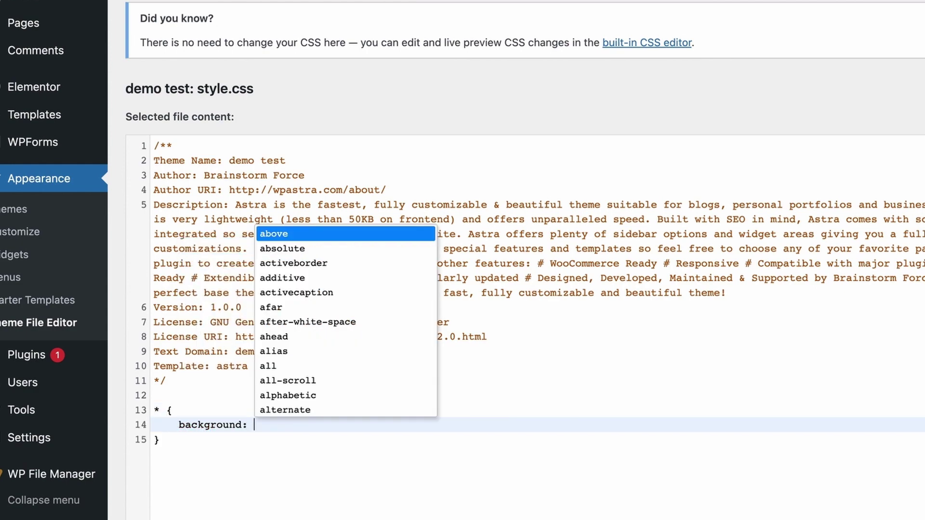
pyautogui.write('red;')
pyautogui.scroll(-3, 247, 435)
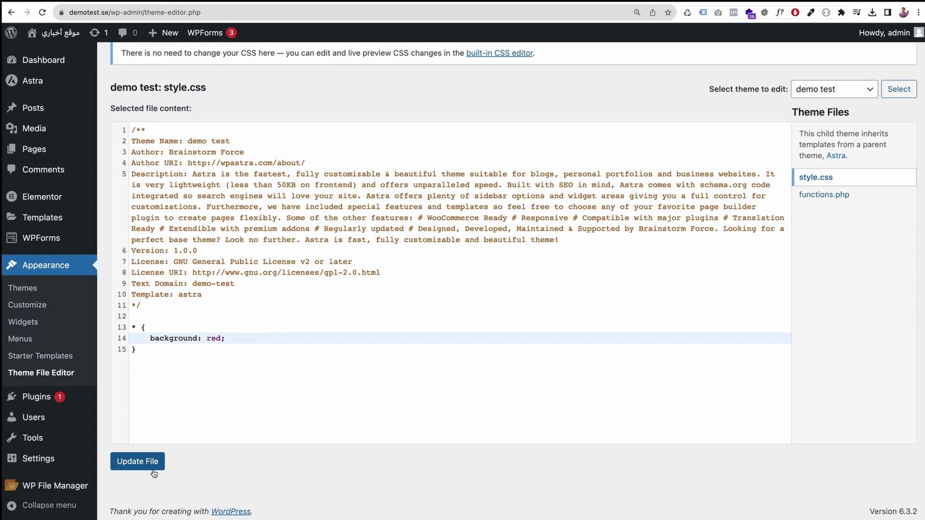
pyautogui.click(153, 470)
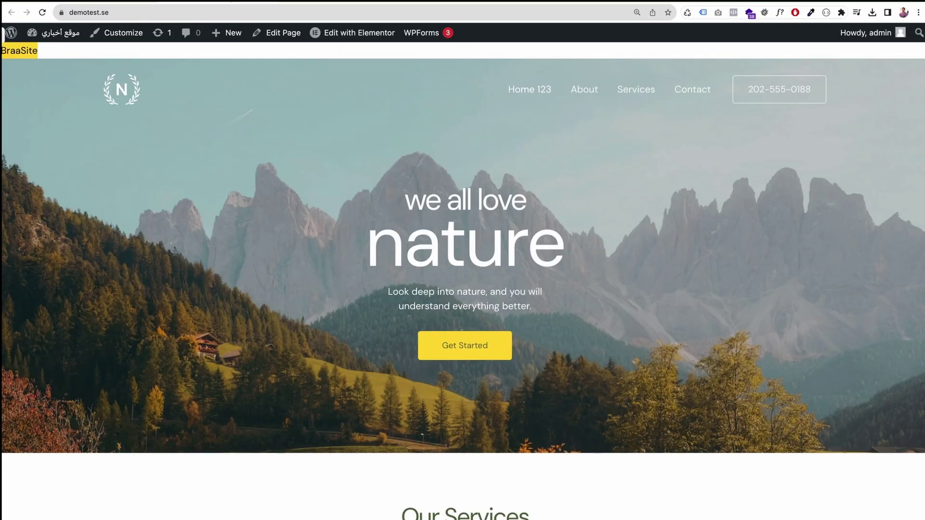
# Reload the demotest.se homepage and examine how the child theme's CSS affects it down to the Our Services section.
pyautogui.press('super+r')
pyautogui.scroll(-8, 650, 283)
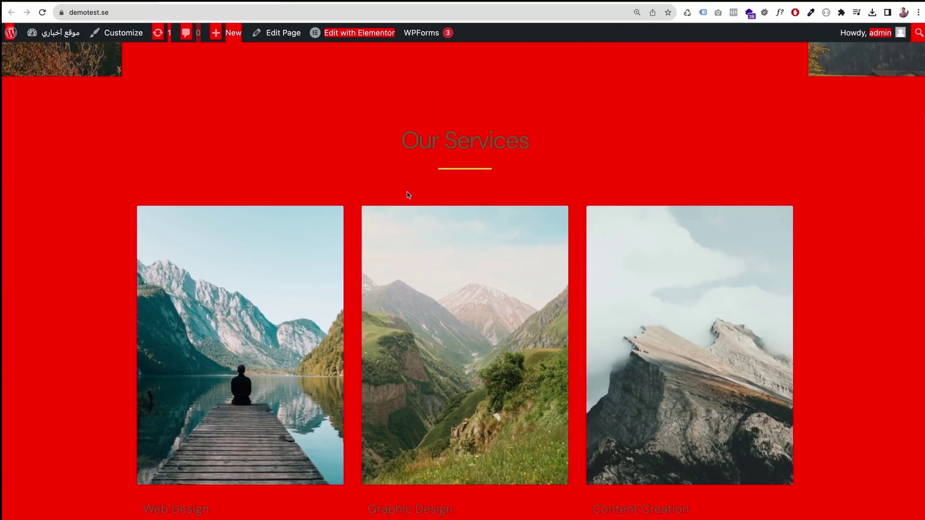
pyautogui.scroll(-2, 408, 195)
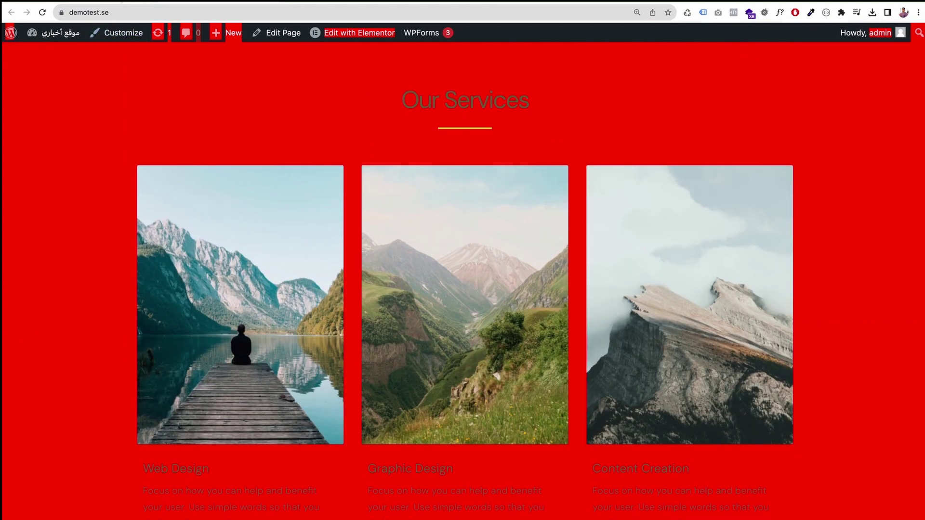